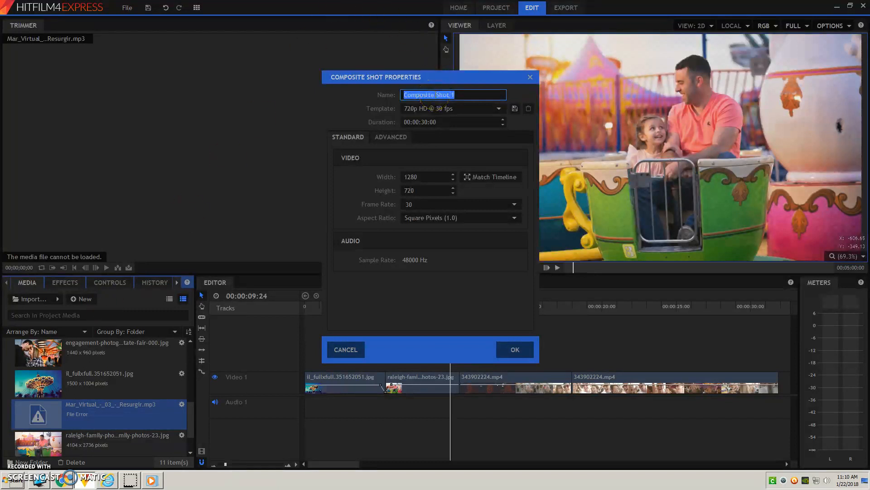
- Name the new composite shot "Title"
type("Titl")
key("BackSpace")
key("BackSpace")
key("BackSpace")
type("Cre")
key("BackSpace")
key("BackSpace")
key("BackSpace")
type("Toit")
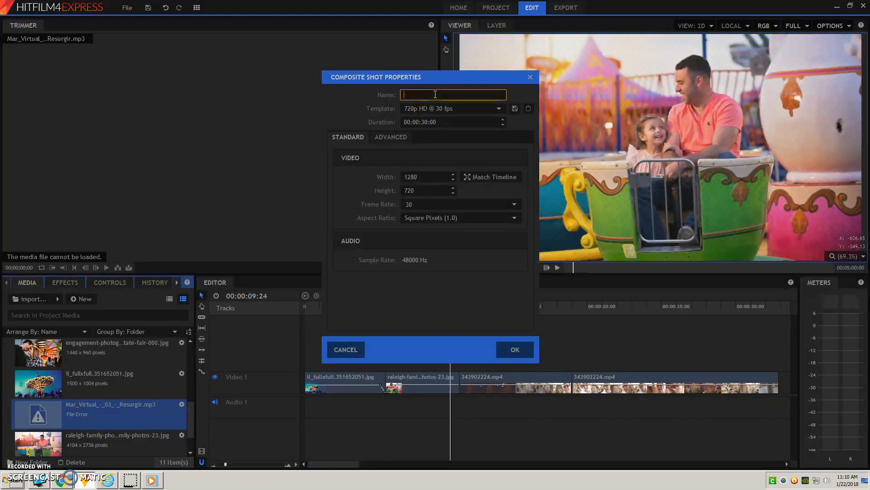
type("itle")
- Set the composite shot's duration to 10 seconds and create it
left_click(429, 122)
left_click_drag(428, 122, 421, 124)
type("5")
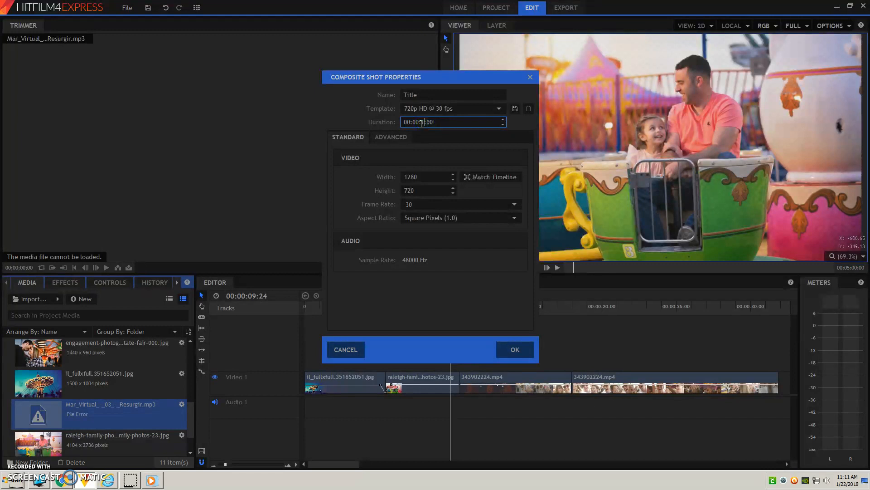
left_click(510, 349)
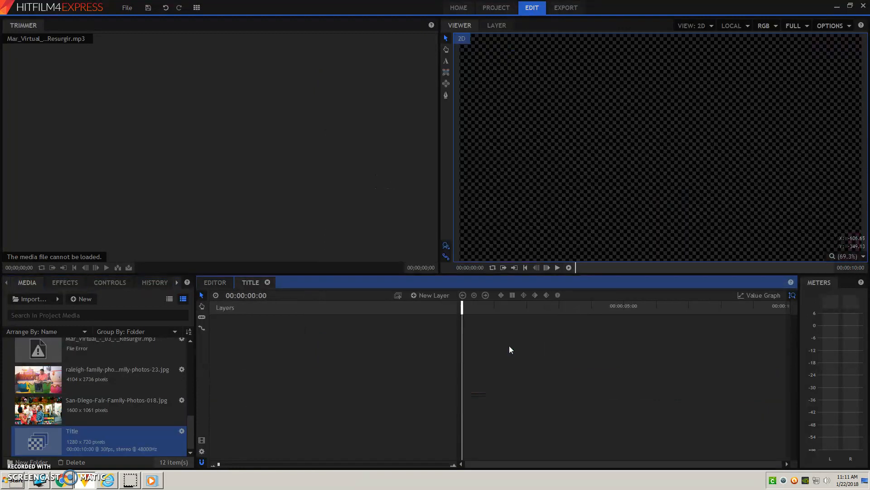
- Switch to the Compositing workspace and add a text layer with a width of 720 to the Title composite shot
left_click(196, 8)
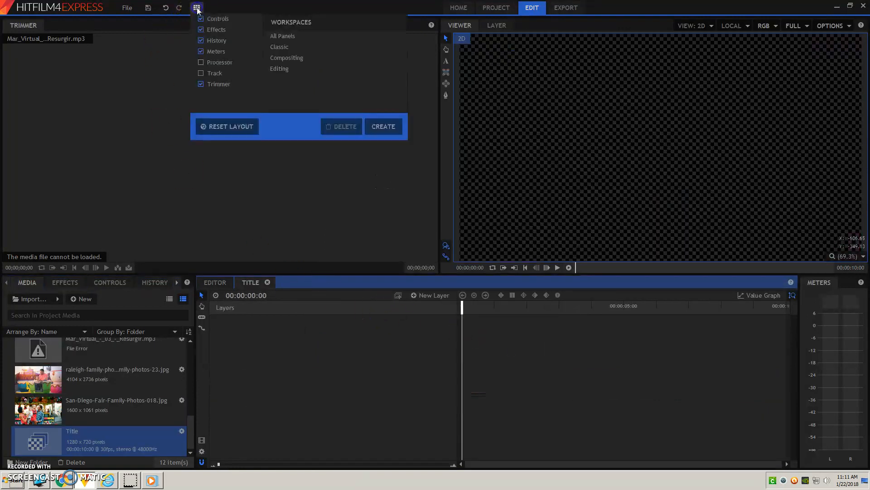
left_click(293, 57)
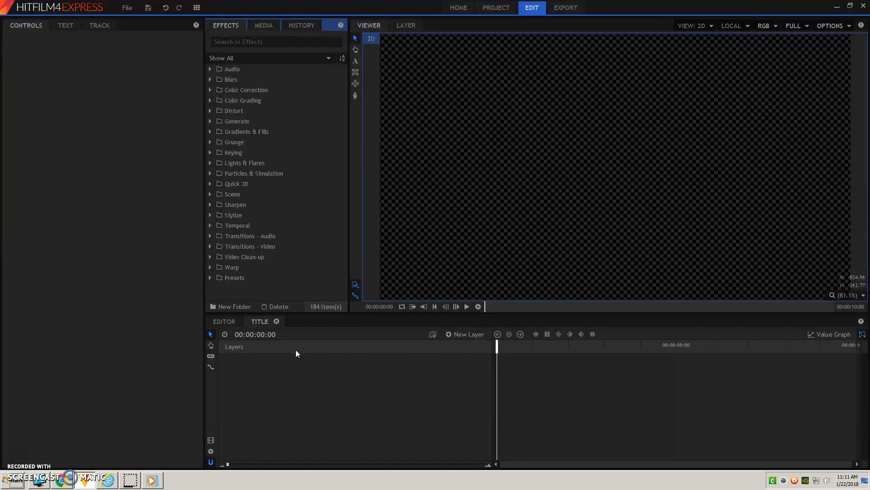
left_click(474, 336)
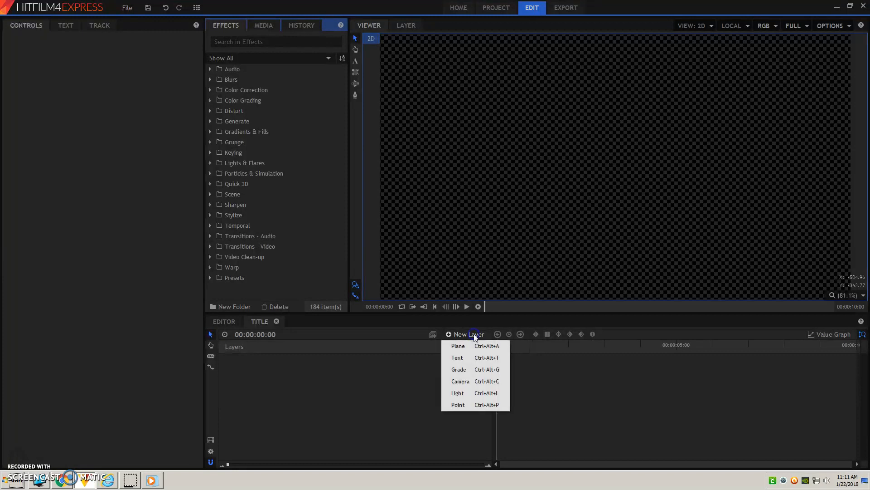
left_click(459, 358)
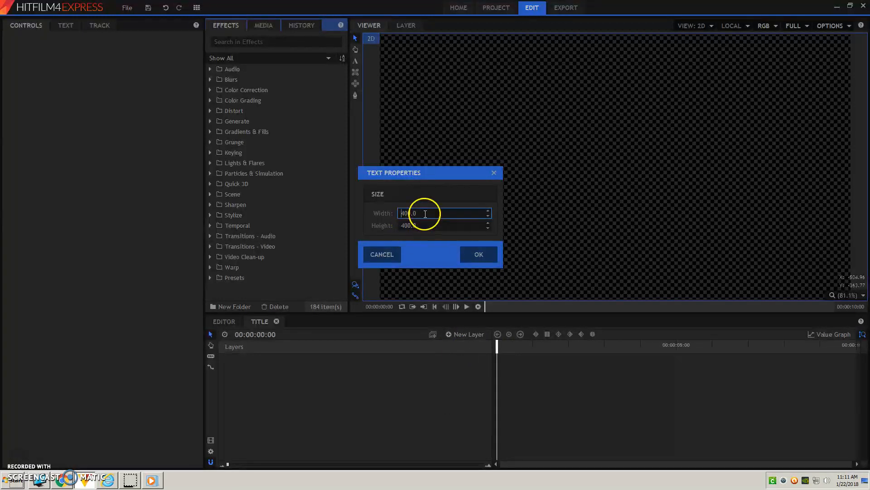
double_click(402, 213)
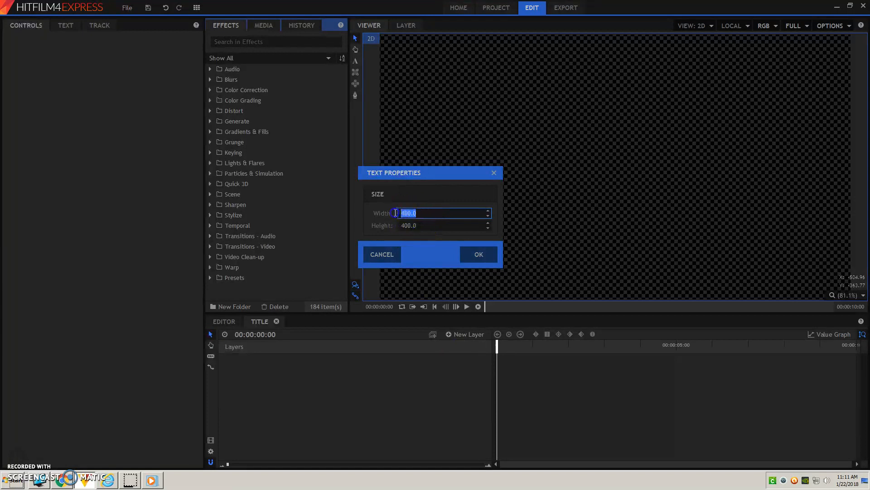
type("720")
key("Return")
left_click(485, 256)
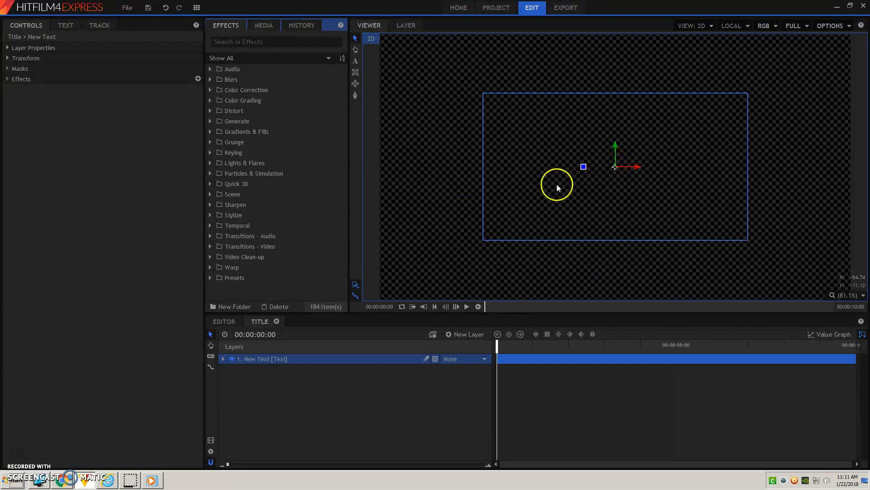
- Enter "Rule of Thirds" in the new text layer with the Text tool
left_click(357, 63)
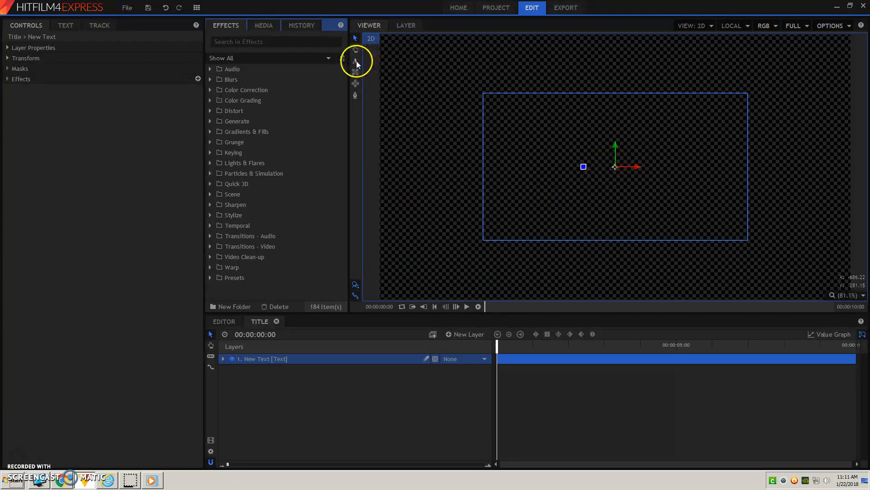
type("Rule of Thirds")
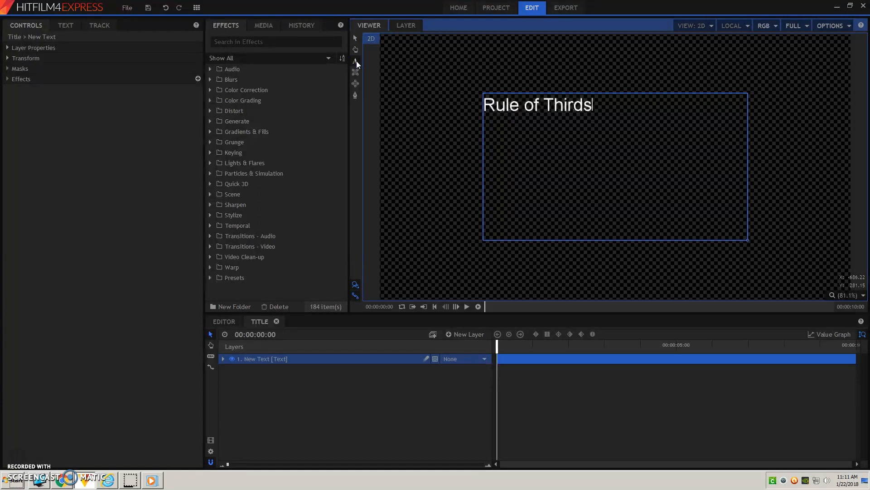
left_click(356, 61)
- Change the "Rule of Thirds" text to the Baskerville Old Face font at size 100
left_click(65, 27)
left_click_drag(610, 101, 447, 100)
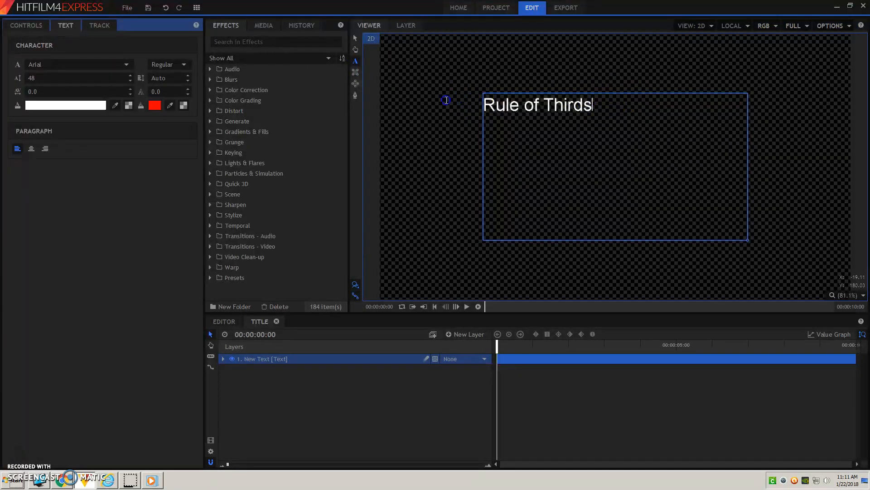
left_click(74, 67)
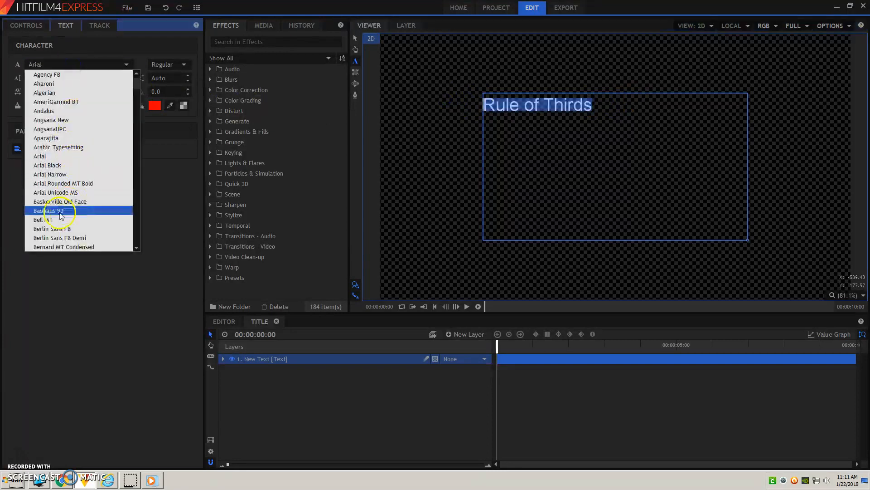
left_click(63, 200)
left_click(54, 77)
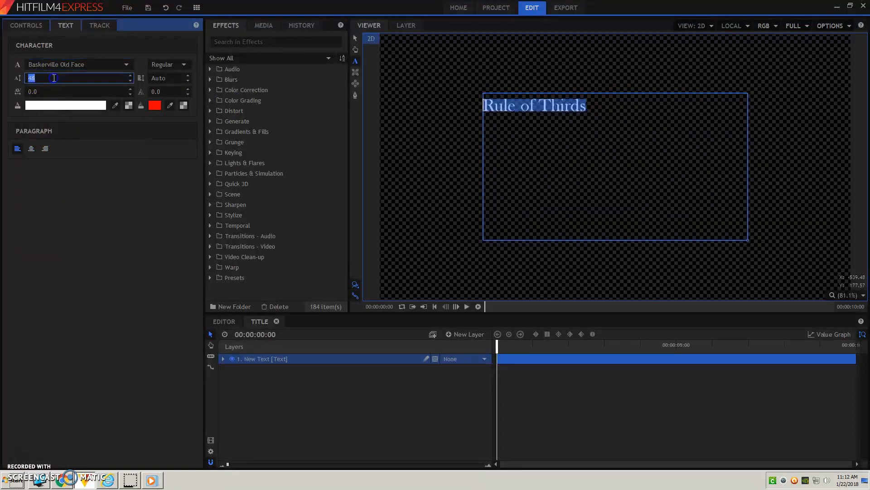
type("100")
key("Return")
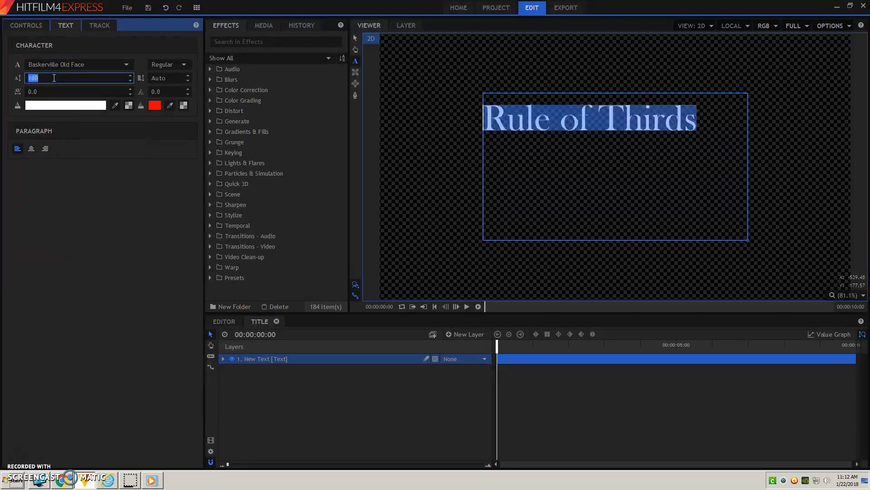
- Center-align the title text and fill it with light orange from the basic colors
left_click(30, 148)
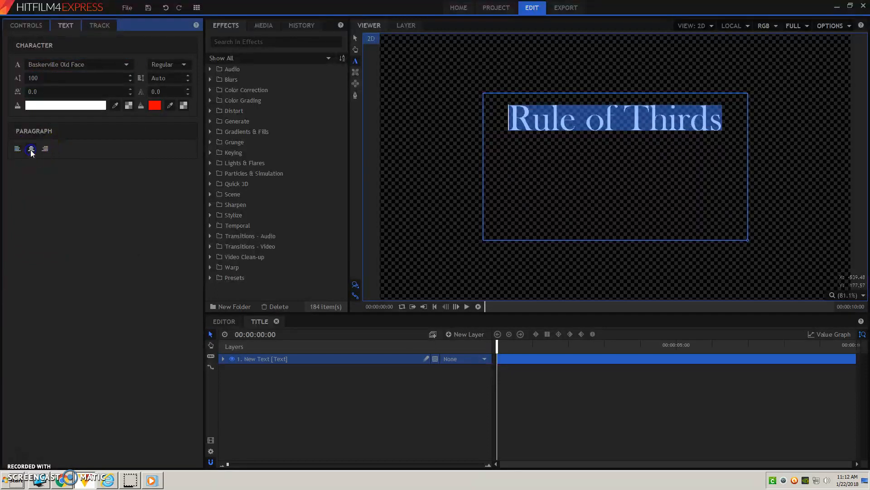
left_click(98, 107)
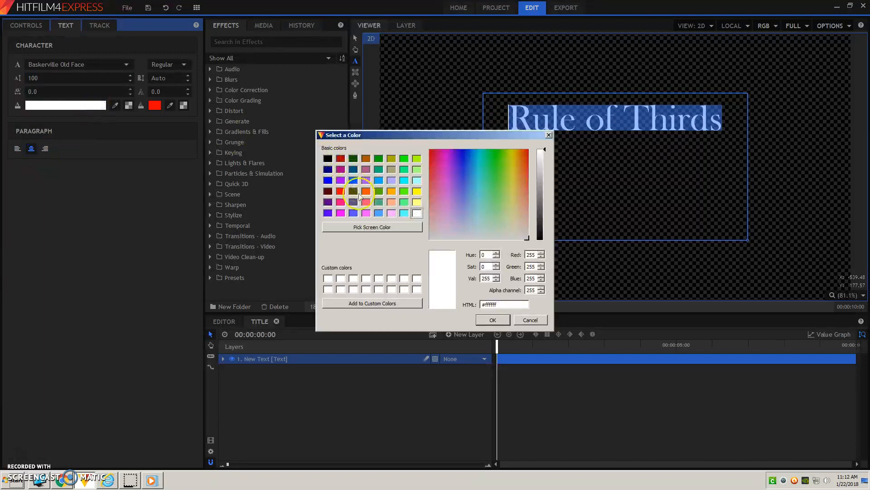
left_click(391, 202)
left_click(485, 321)
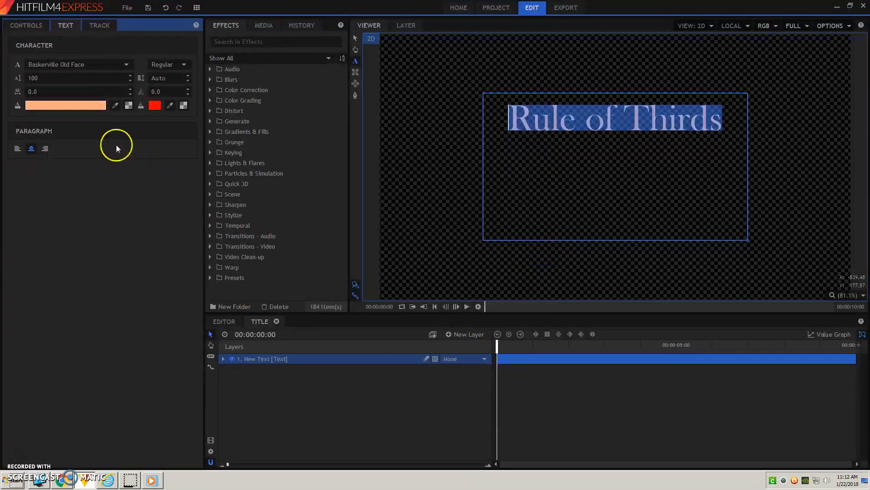
left_click(173, 67)
left_click(174, 68)
left_click(422, 232)
left_click_drag(513, 123, 725, 124)
left_click(731, 123)
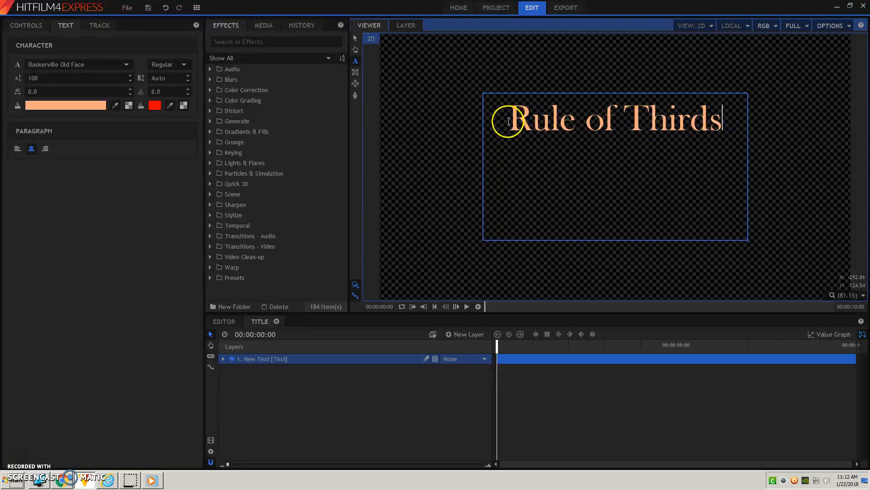
- Apply the Radial Gradient effect from Gradients & Fills to the text layer
double_click(509, 122)
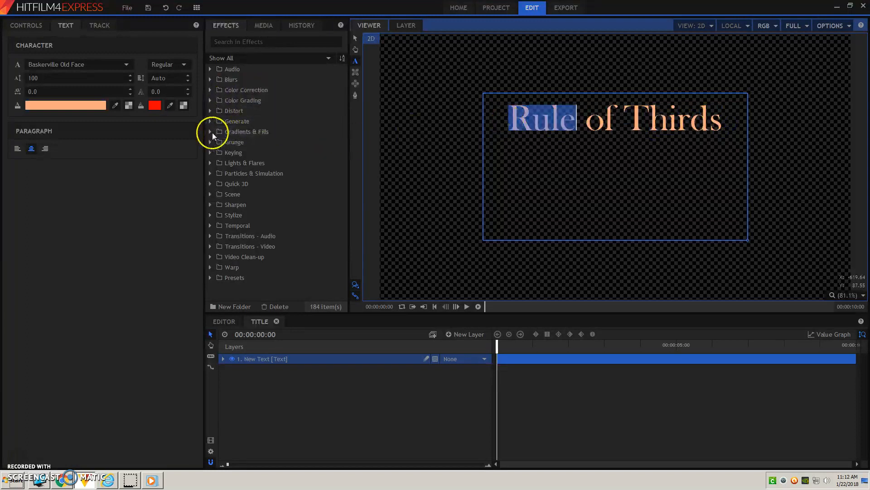
double_click(235, 132)
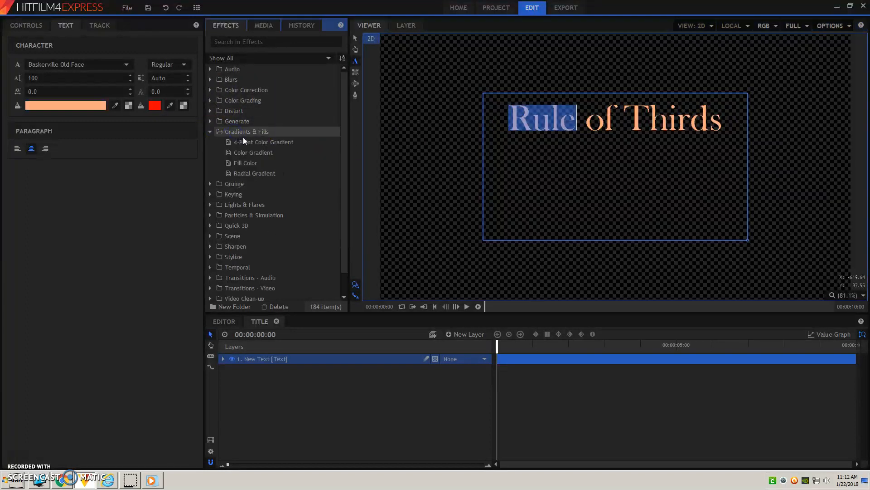
left_click(259, 175)
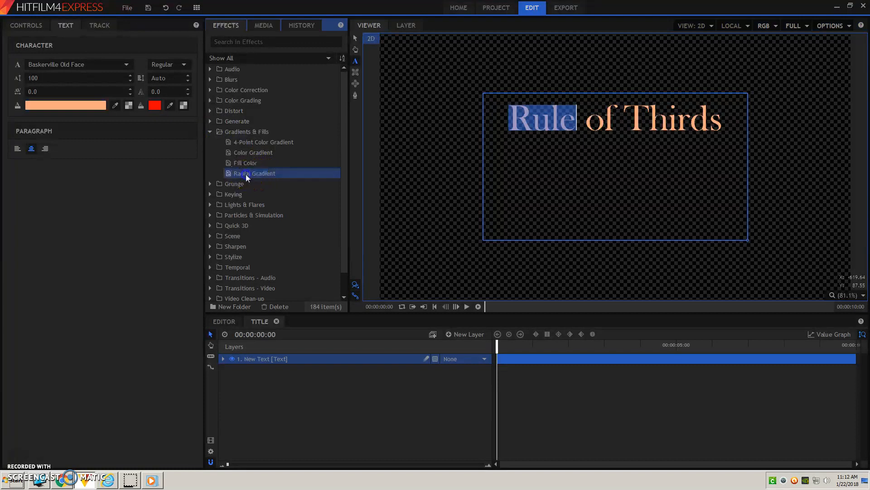
left_click_drag(254, 173, 270, 369)
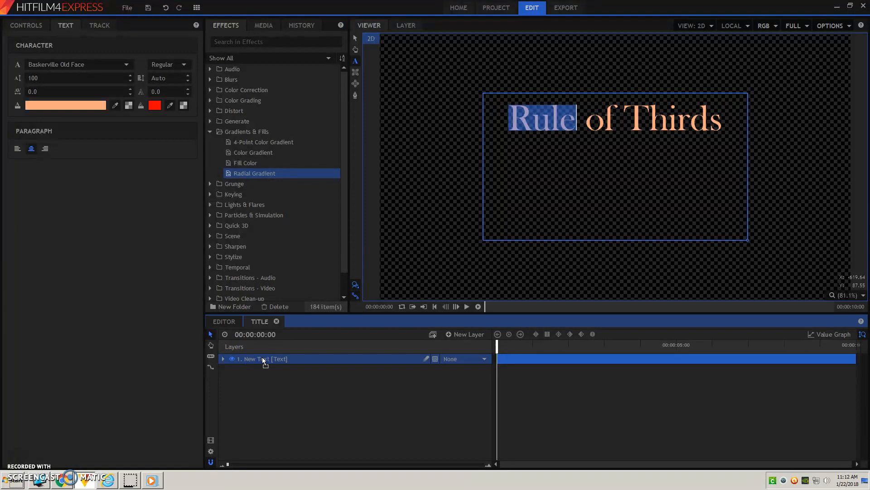
left_click_drag(262, 358, 263, 359)
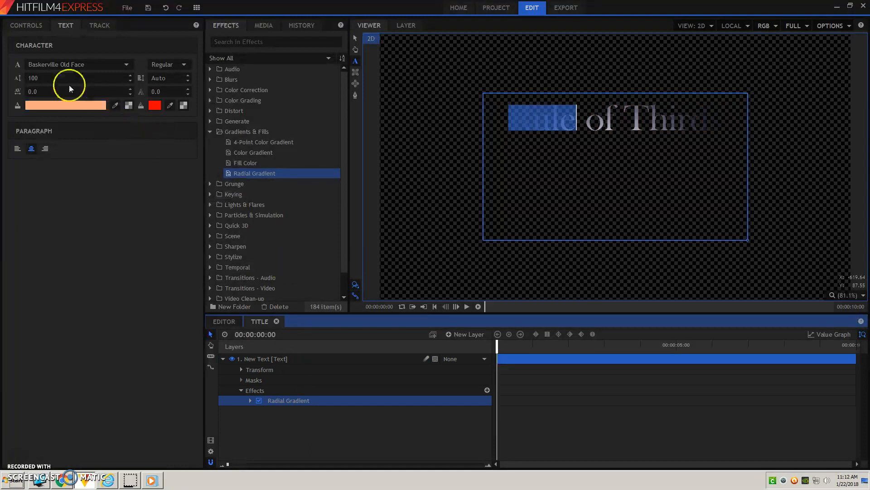
- Set the Radial Gradient's inner radius to 60 px and its inner opacity to about 0.81
left_click(30, 24)
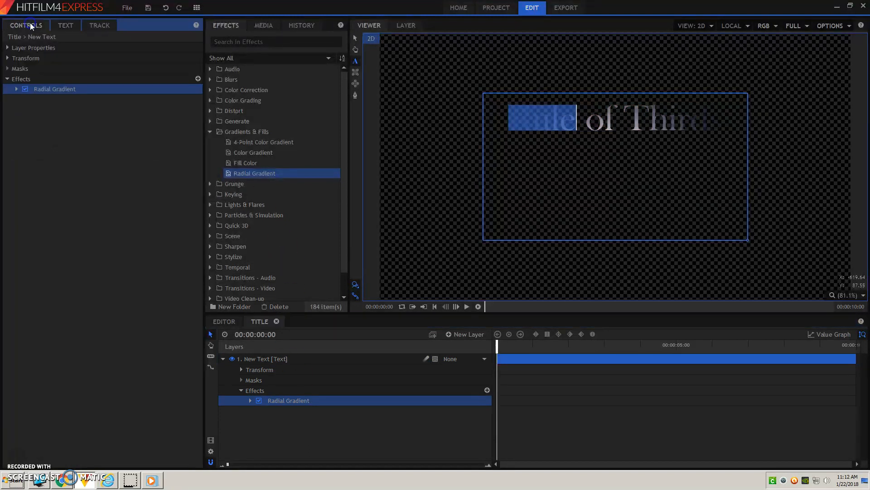
left_click(16, 89)
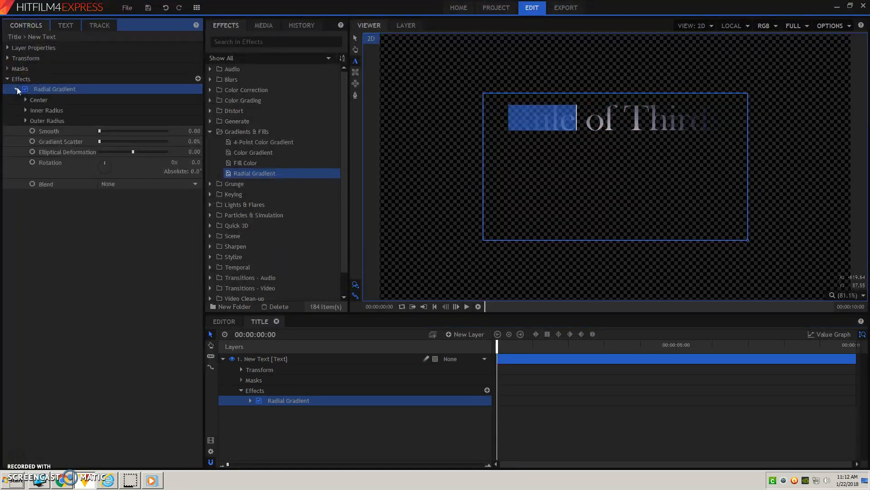
left_click(26, 110)
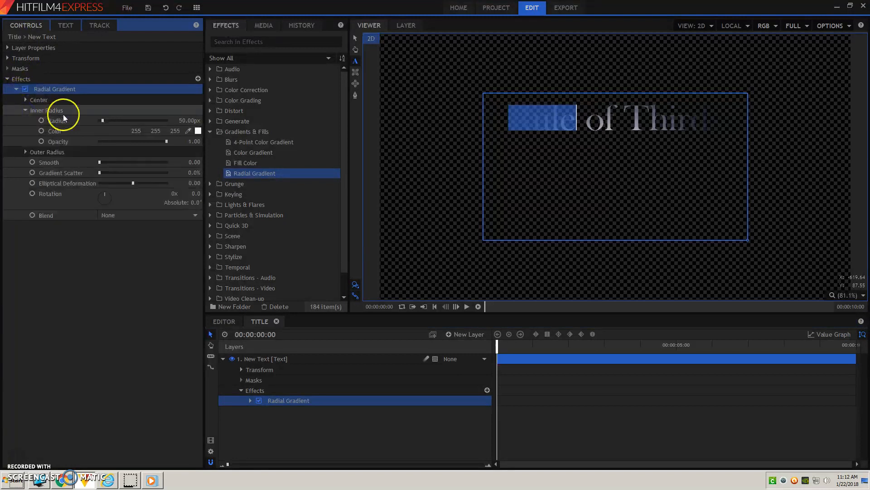
mouse_move(102, 119)
left_mouse_down()
mouse_move(158, 124)
mouse_move(79, 122)
mouse_move(103, 121)
left_mouse_up()
left_click(389, 190)
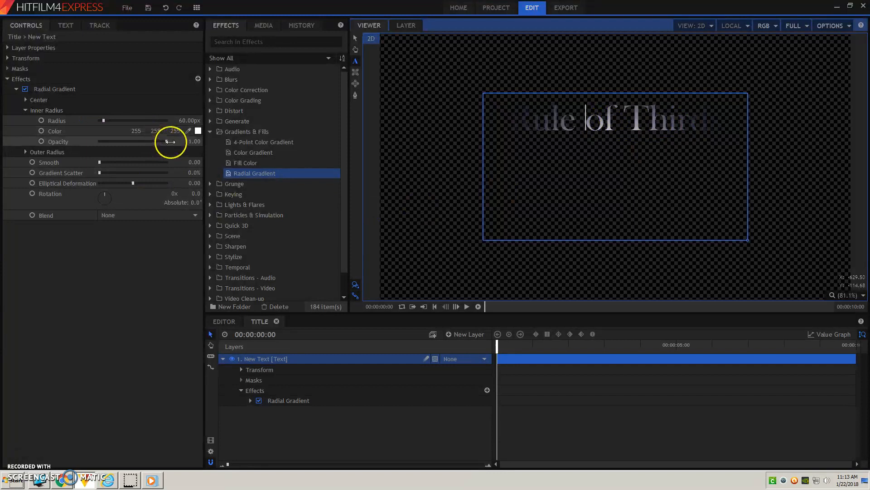
left_click_drag(142, 144, 162, 140)
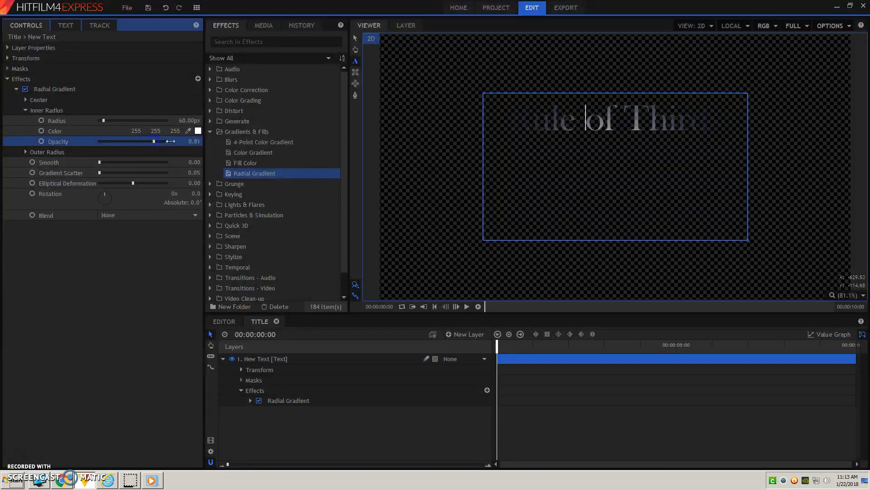
- Raise the opacity of the Radial Gradient's outer radius to about 0.6
left_click(25, 152)
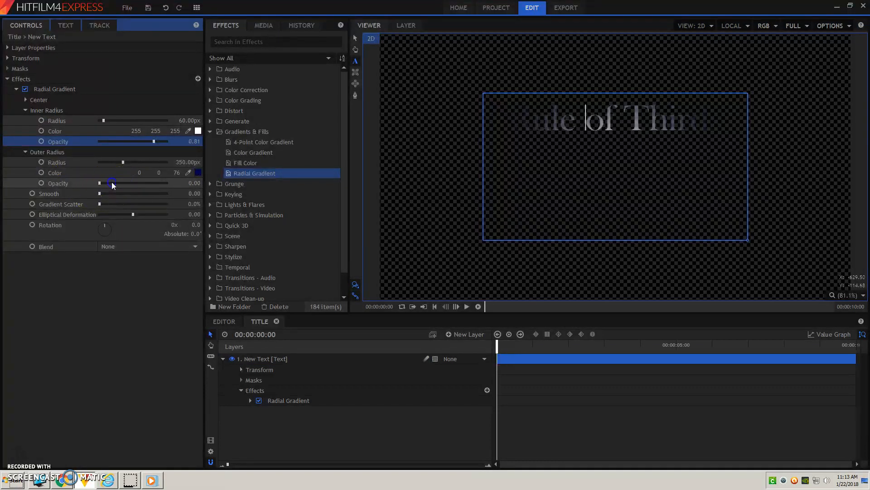
left_click_drag(103, 181, 142, 190)
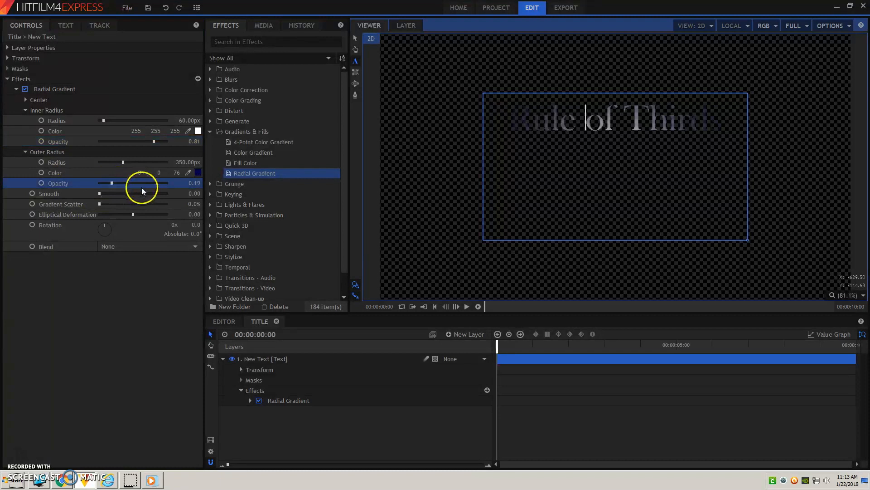
left_click(131, 183)
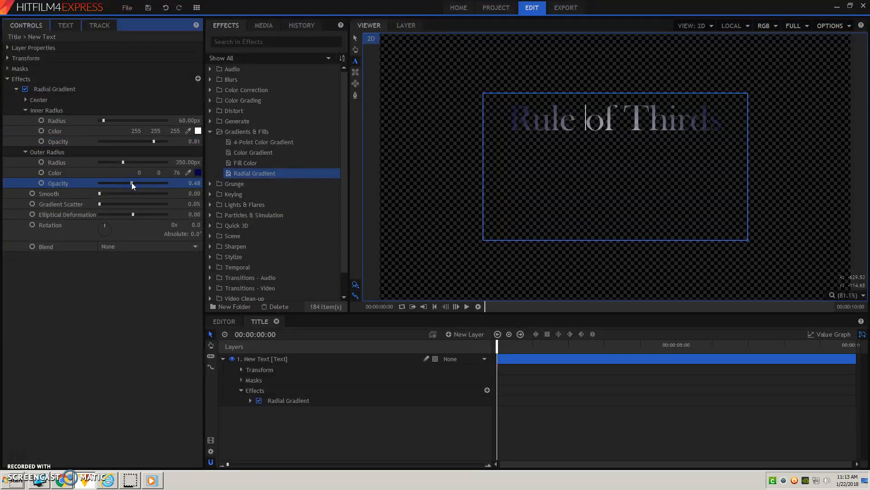
left_click(140, 183)
- Set the red value of the Radial Gradient's outer radius color to 120 and open its green value for editing
left_click(139, 173)
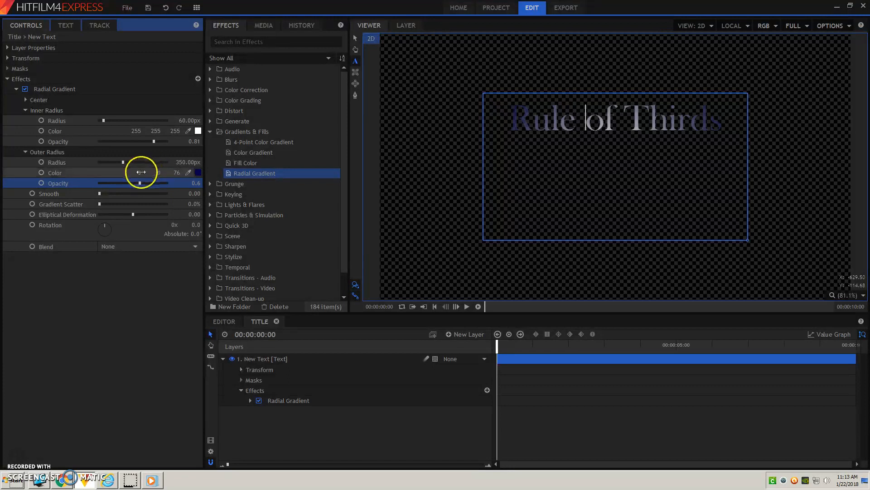
type("120")
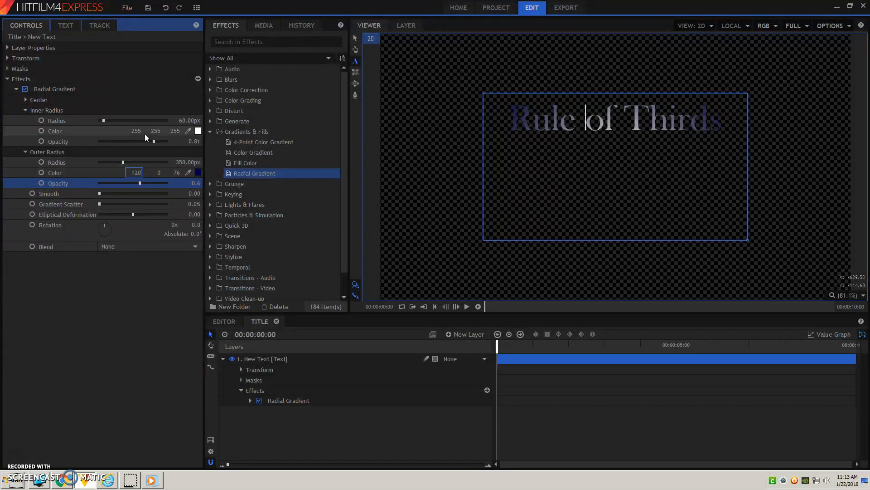
left_click(150, 136)
left_click(156, 172)
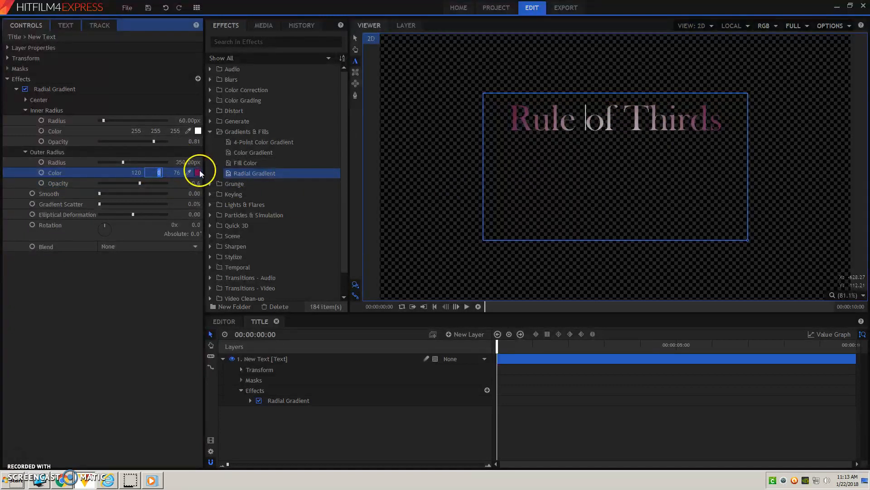
- Try a green value of 100 for the Radial Gradient's outer radius color and settle on 50
type("100")
key("Return")
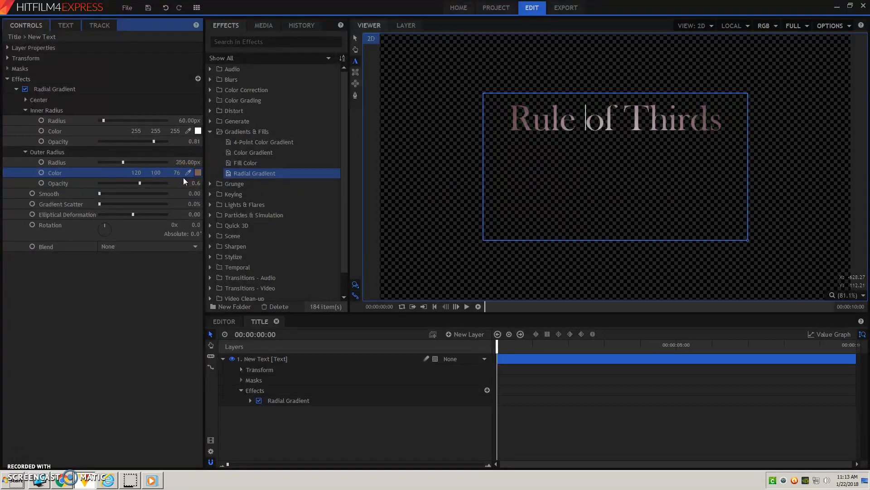
left_click(156, 172)
type("50")
key("Return")
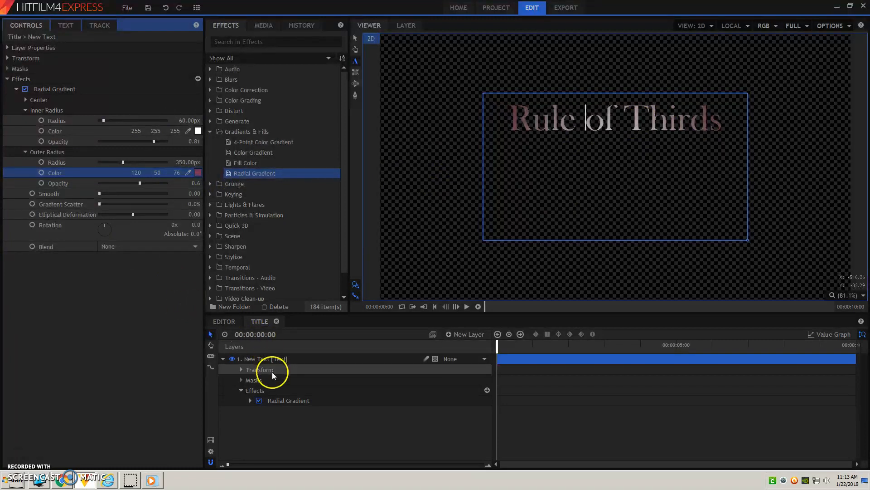
- Expand the text layer's Transform properties and move the text lower in the frame, to about position 30.8, -106.0
left_click(240, 370)
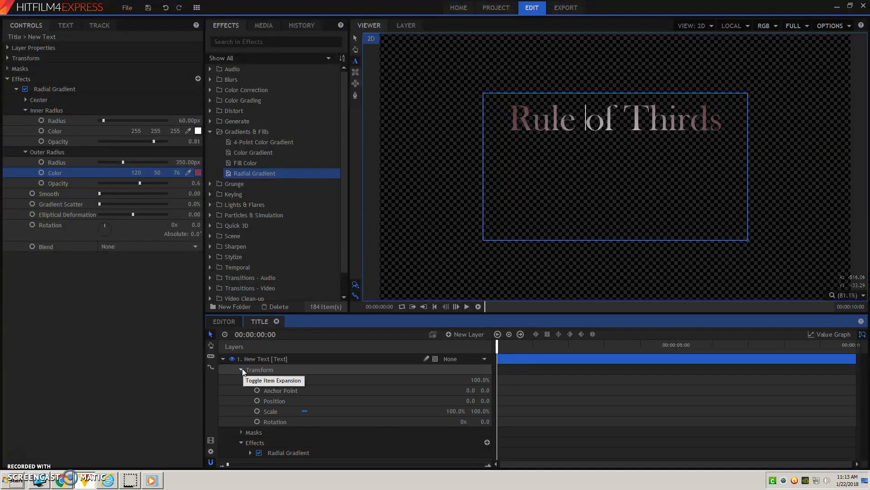
left_click(355, 40)
left_click(597, 166)
left_click(625, 117)
left_click_drag(628, 144, 632, 159)
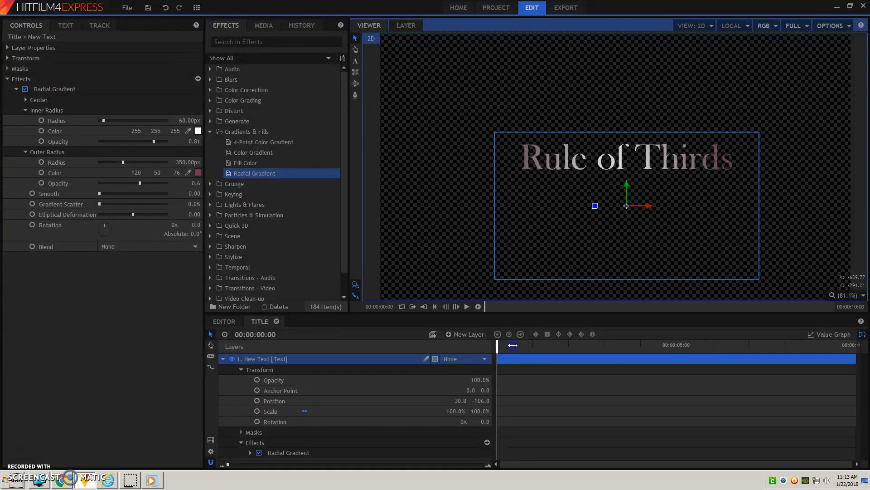
- Animate the text layer's scale with a keyframe at the start and a second one of 150% at 00:00:09:29
left_click_drag(532, 346, 488, 349)
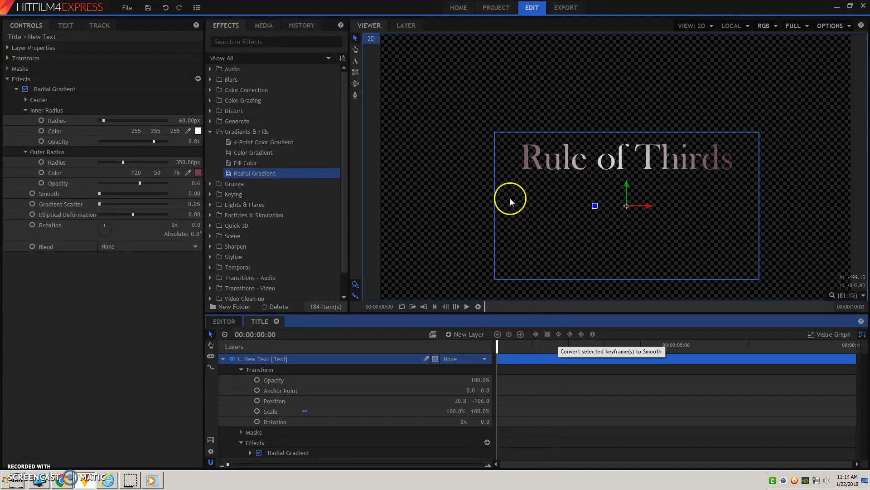
left_click(256, 410)
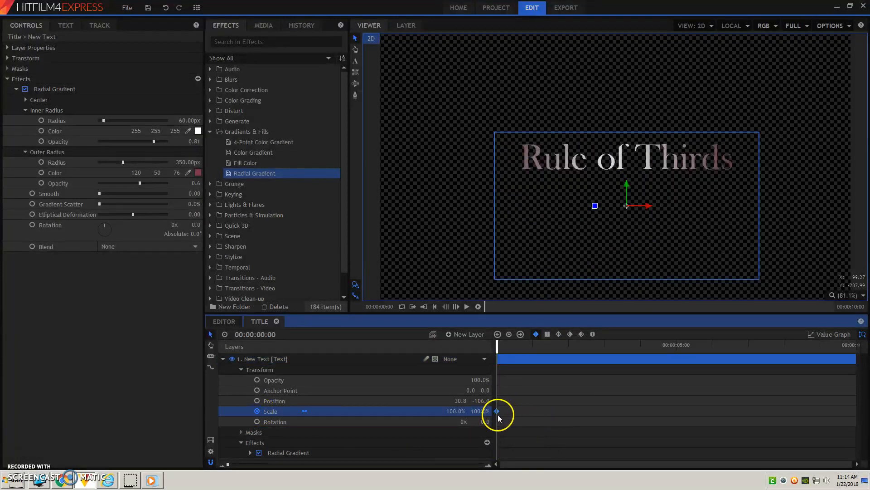
left_click_drag(497, 347, 866, 344)
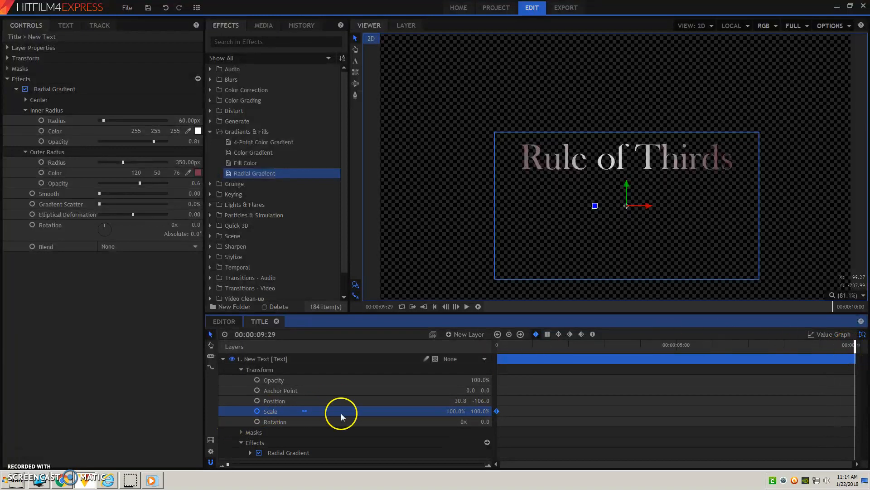
left_click(450, 411)
type("150")
key("Return")
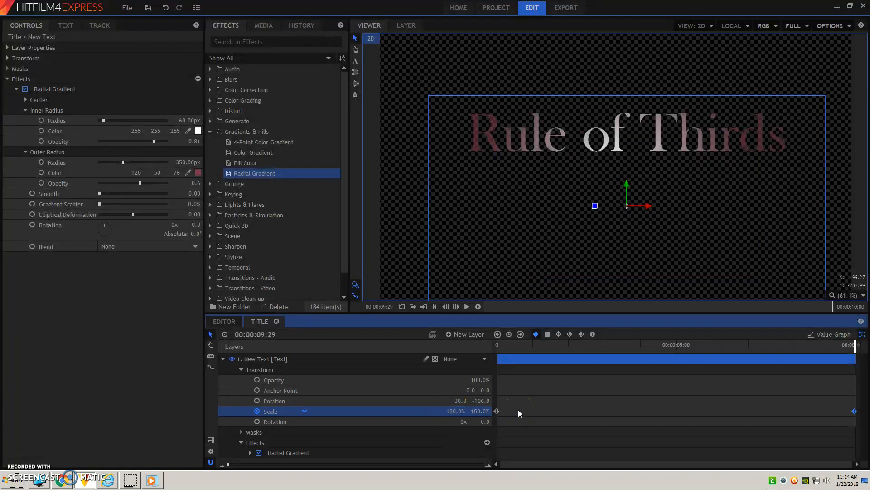
- Play the Title composite shot from the beginning to review the scale animation
left_click_drag(849, 350, 470, 361)
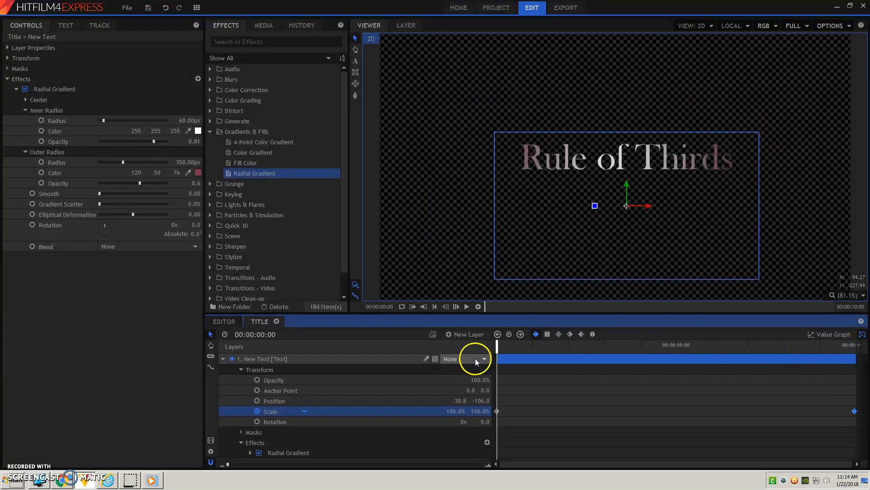
left_click(488, 348)
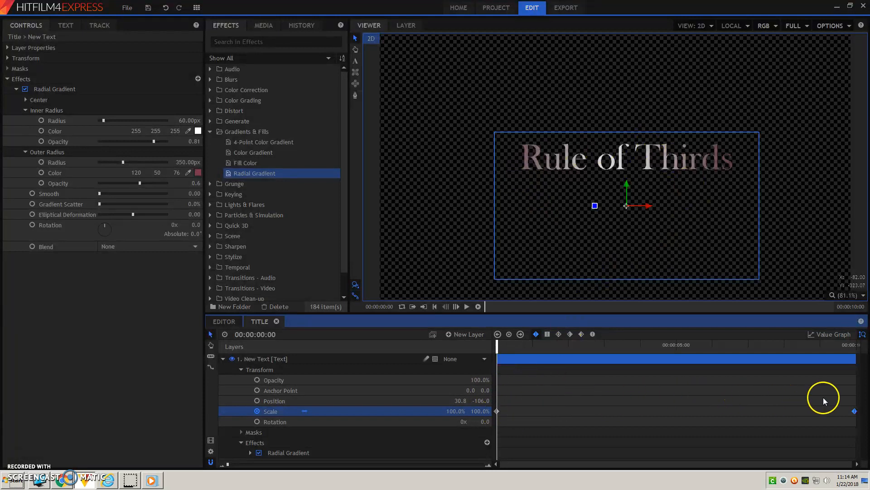
left_click(467, 307)
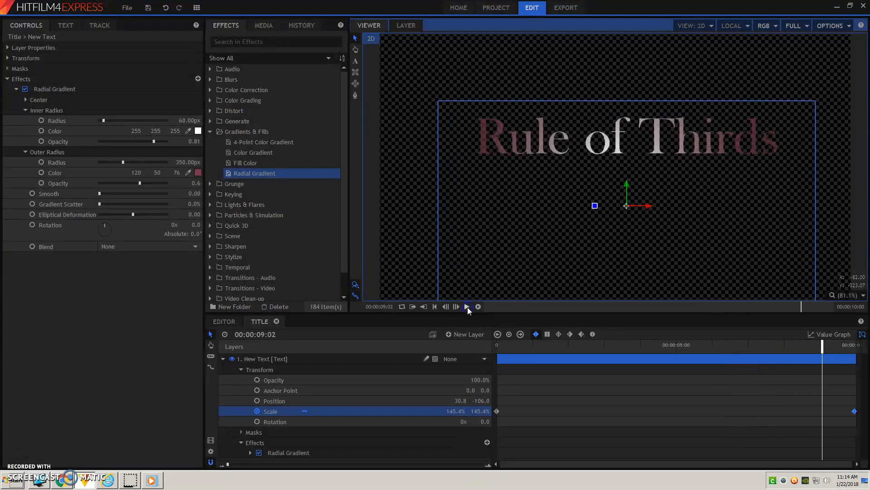
left_click(467, 307)
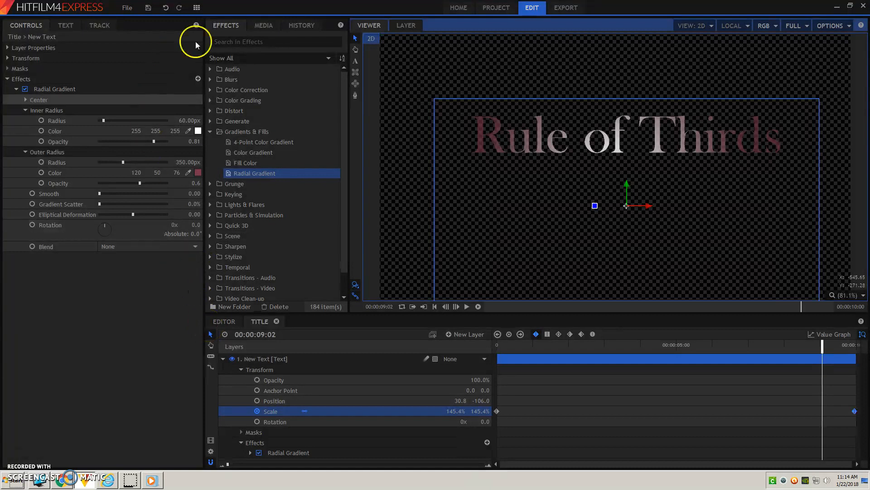
- Switch to the Editing workspace
left_click(196, 7)
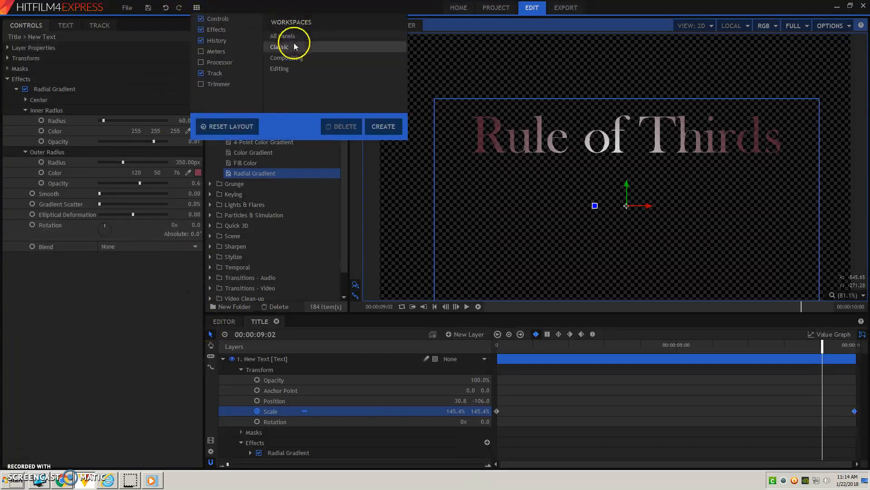
left_click(279, 68)
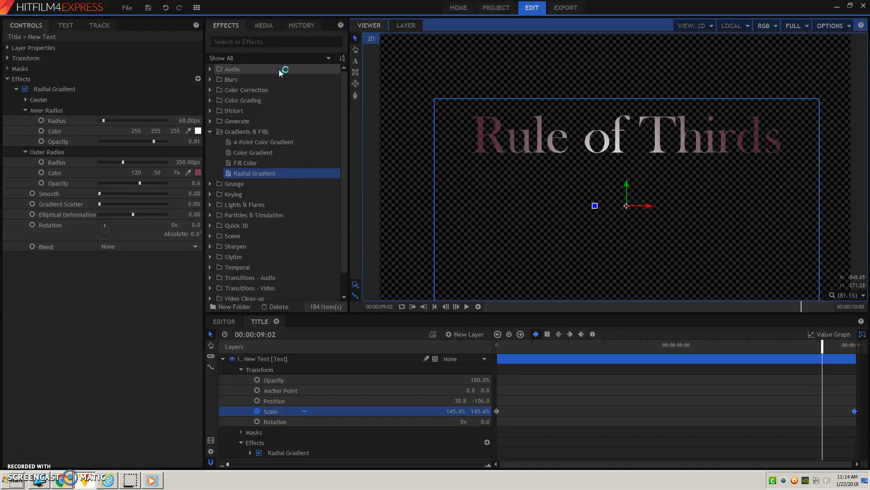
left_click(365, 222)
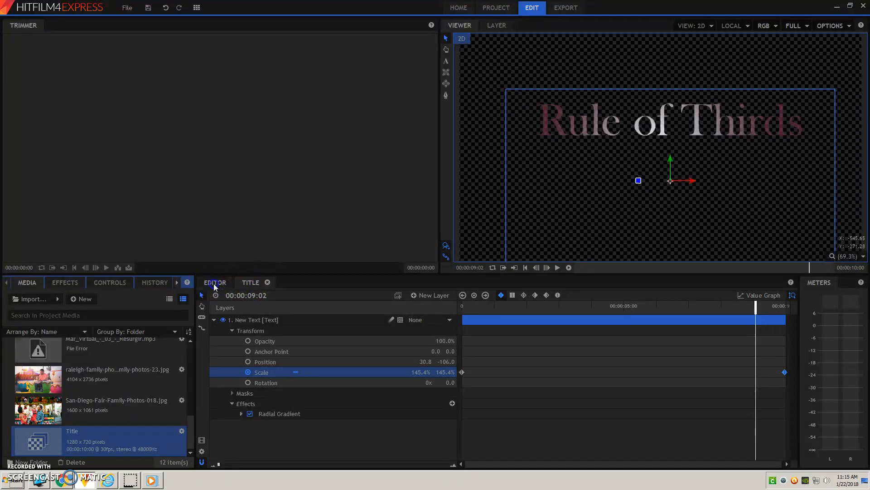
- Place the Title composite shot at the start of the Editor timeline, on a new video track above Video 1
left_click(215, 284)
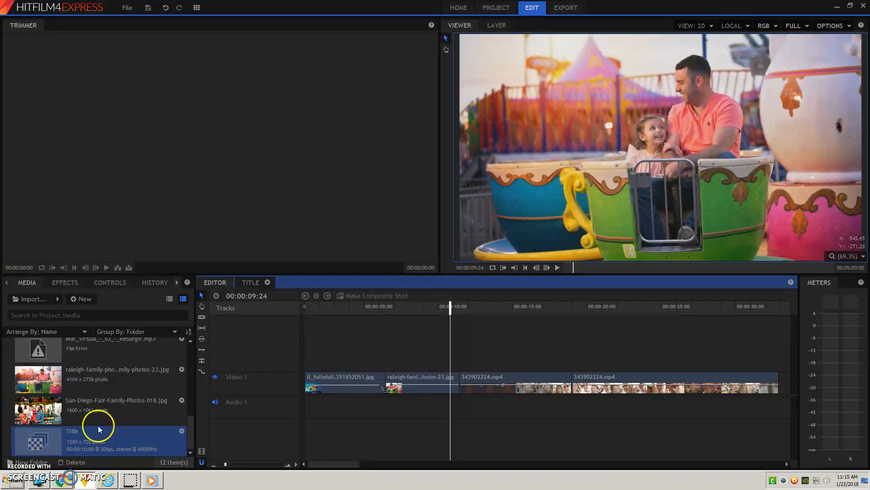
mouse_move(299, 354)
left_mouse_down()
mouse_move(312, 358)
mouse_move(303, 358)
left_mouse_up()
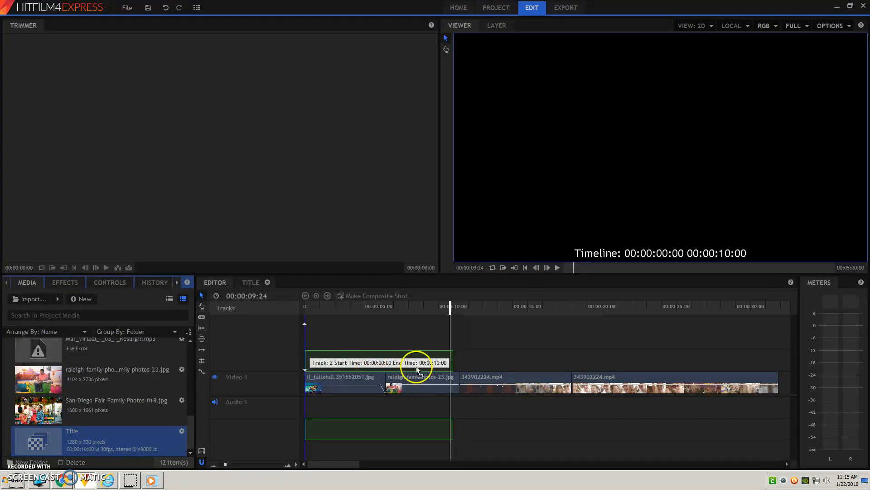
left_click_drag(455, 363, 456, 363)
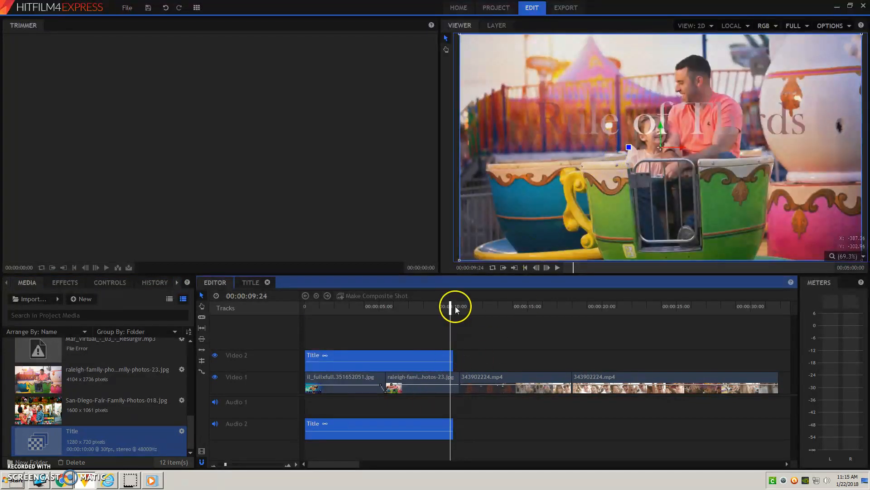
- Play the edited sequence from the beginning to check how the title looks over the photo
left_click_drag(450, 307, 303, 315)
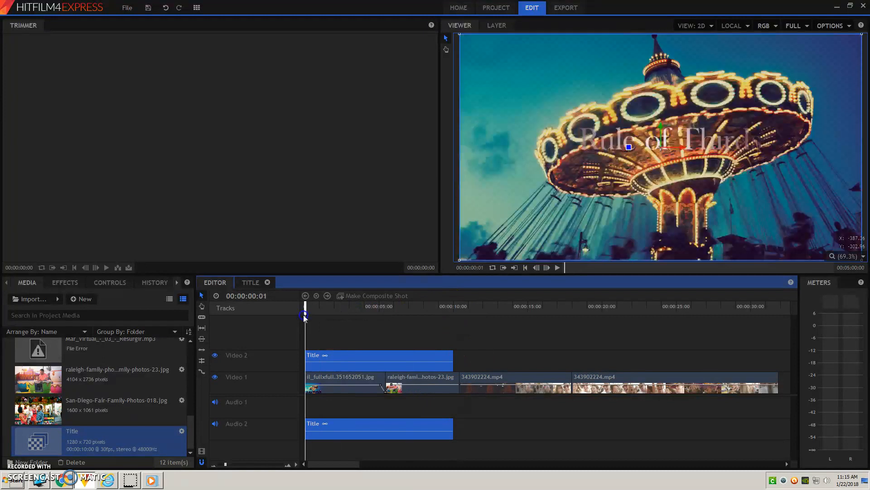
key("space")
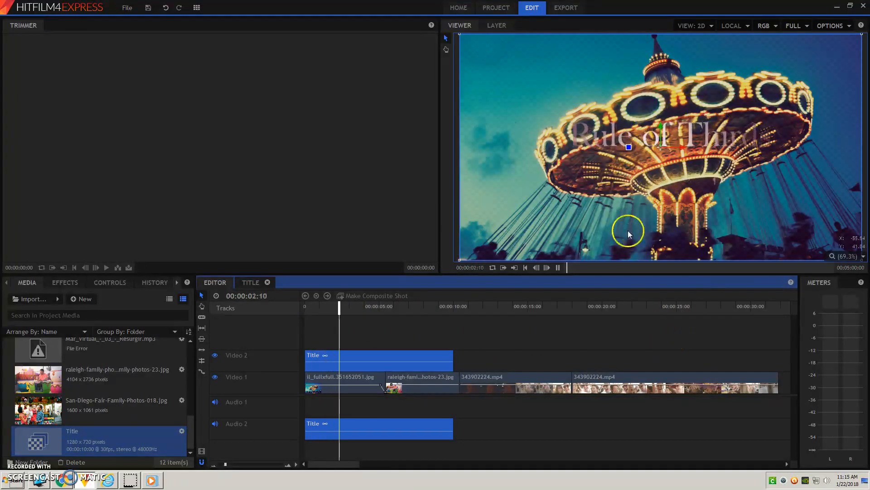
key("space")
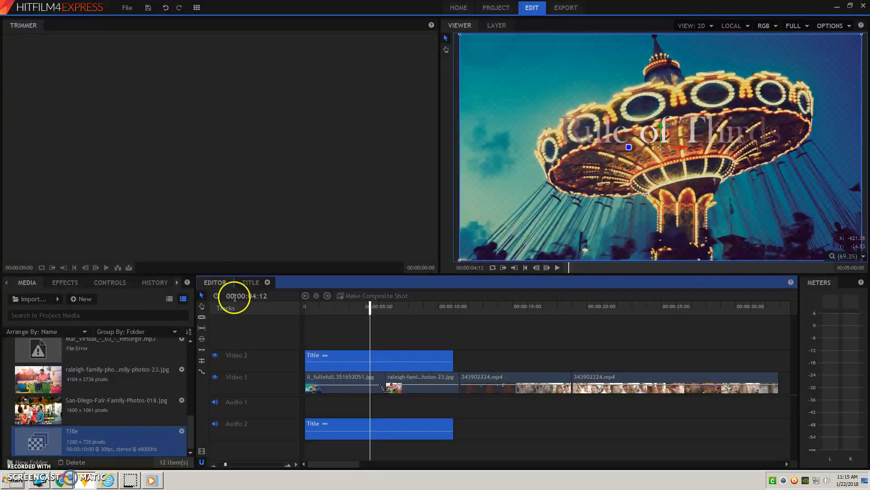
- Move the text inside the Title composite shot to the upper part of the frame, at about position -70.1, 56.9
left_click(248, 283)
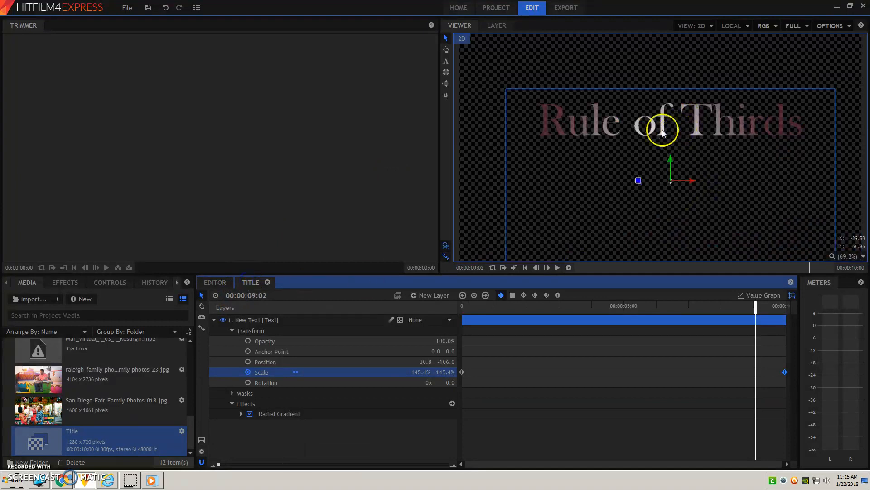
left_click_drag(678, 79, 650, 78)
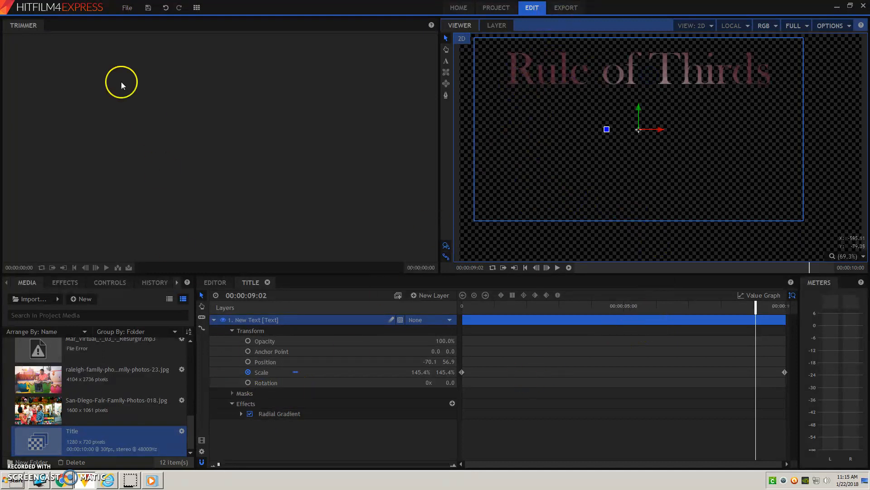
- In the Compositing workspace, set the Radial Gradient's inner radius color to yellow (255, 255, 0) and its outer radius color to dark red (85, 0, 0)
left_click(196, 8)
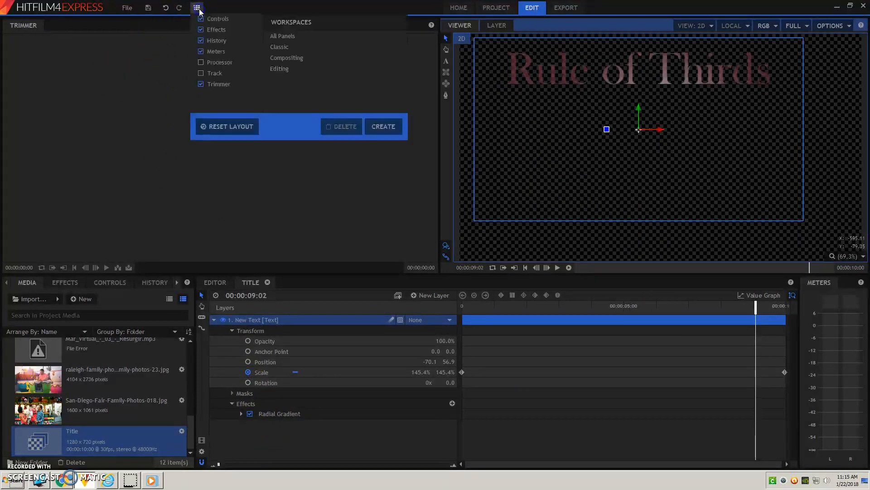
left_click(286, 58)
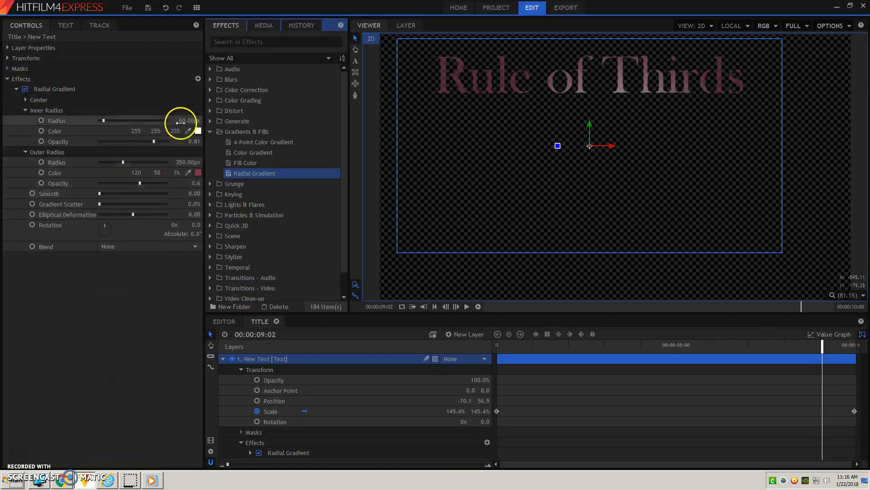
left_click(198, 131)
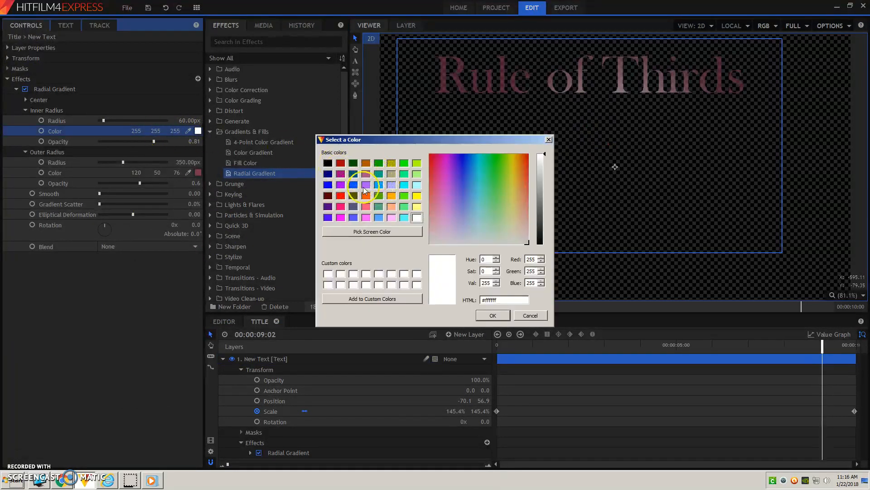
left_click(418, 197)
left_click(493, 315)
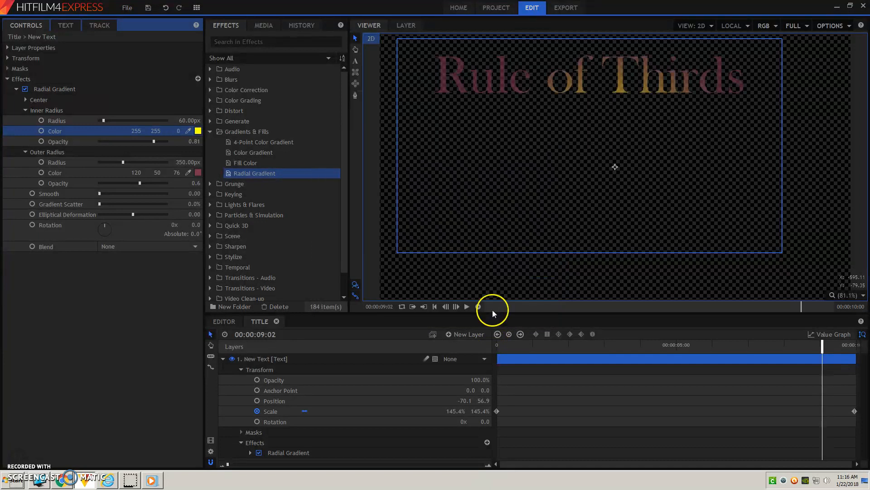
left_click(198, 173)
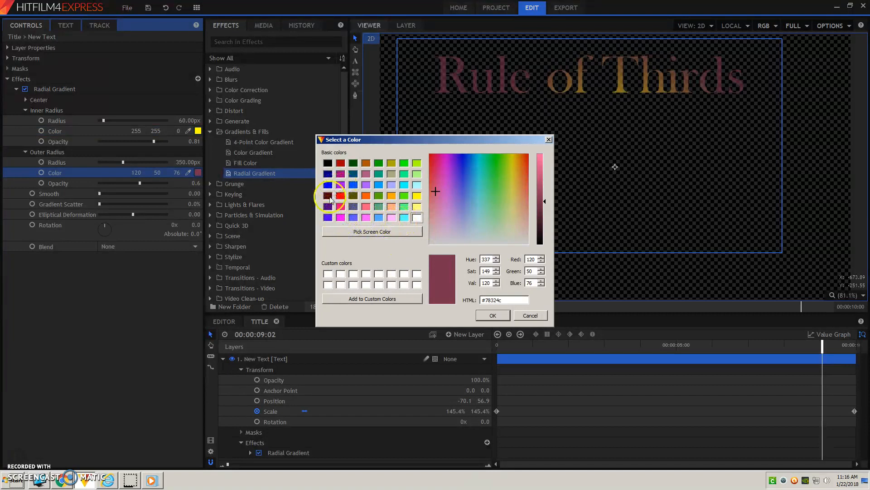
left_click(328, 195)
left_click(492, 316)
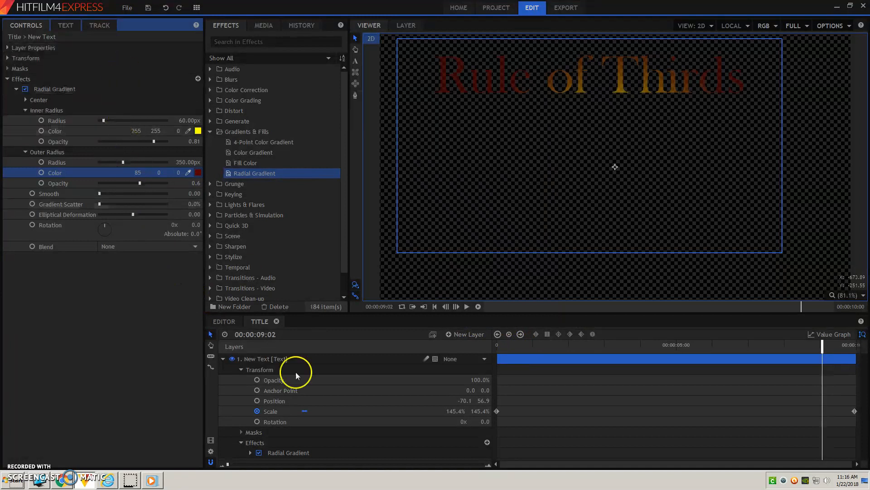
- Play the Editor timeline from the beginning to review the recolored, repositioned title over the photos
left_click(217, 321)
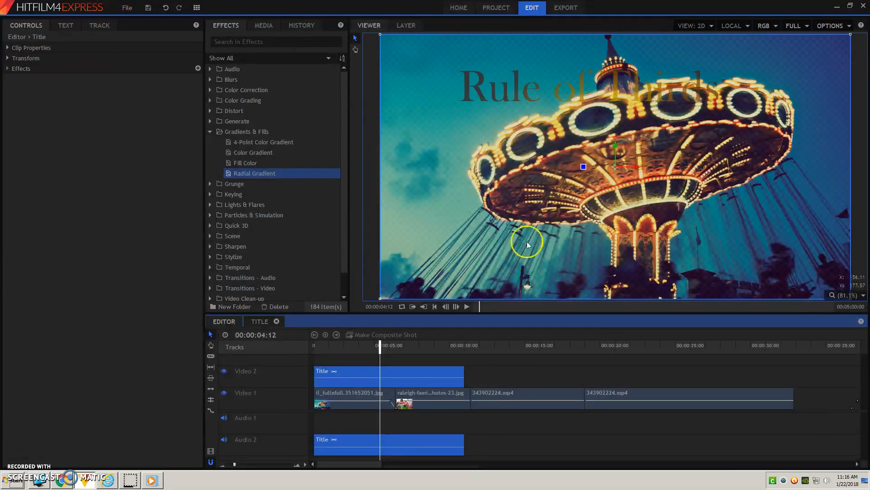
left_click_drag(350, 345, 305, 348)
key("space")
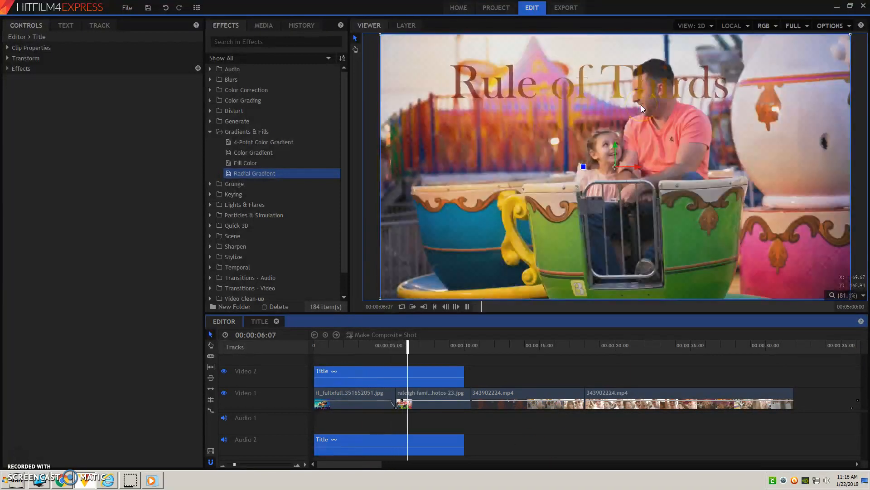
key("space")
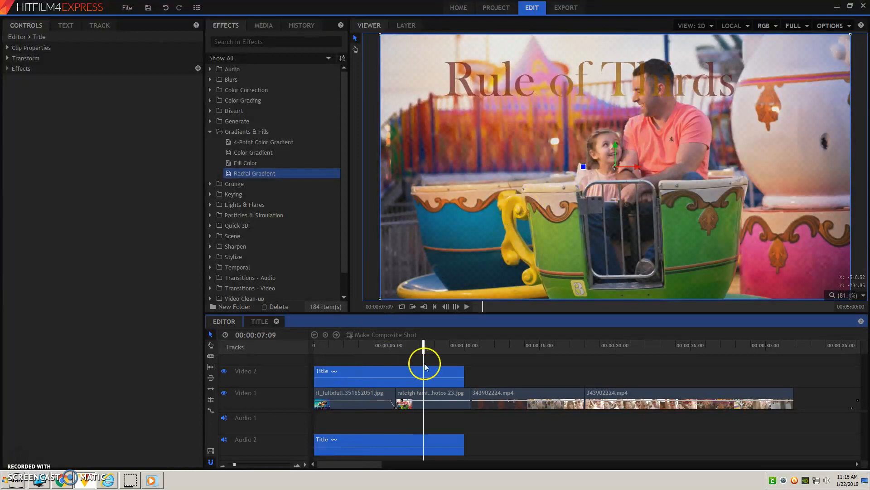
- Move the raleigh-family photo clip on Video 1 to about 11 seconds and extend the first image clip to the end of the Title clip
left_click(383, 396)
left_click_drag(395, 394, 463, 390)
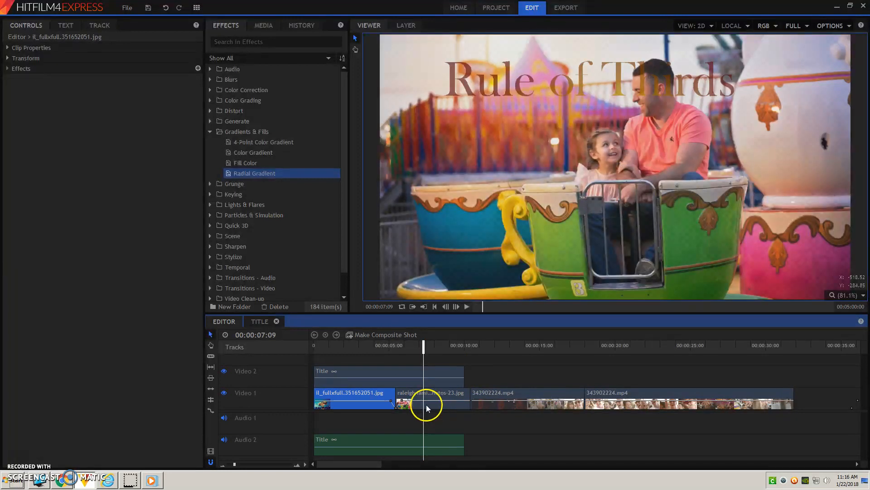
left_click_drag(450, 407, 625, 399)
left_click_drag(394, 401, 432, 399)
left_click_drag(486, 398, 531, 399)
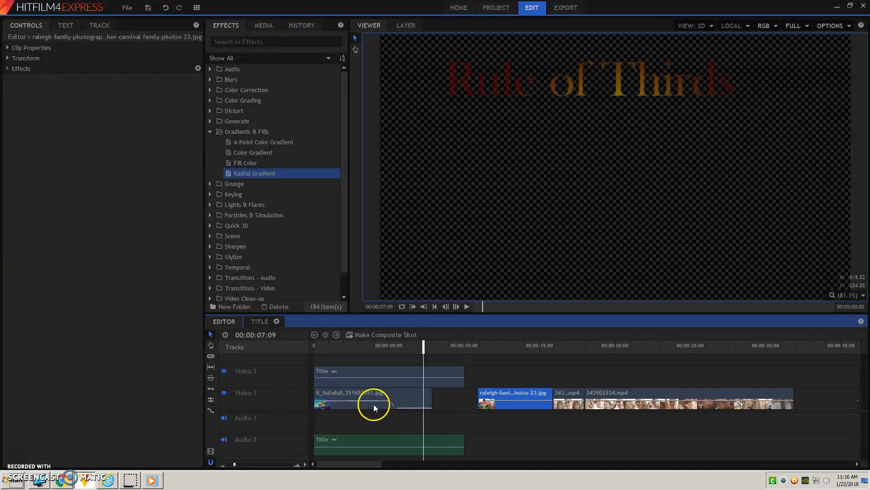
left_click(424, 397)
left_click_drag(431, 398, 462, 403)
left_click(415, 396)
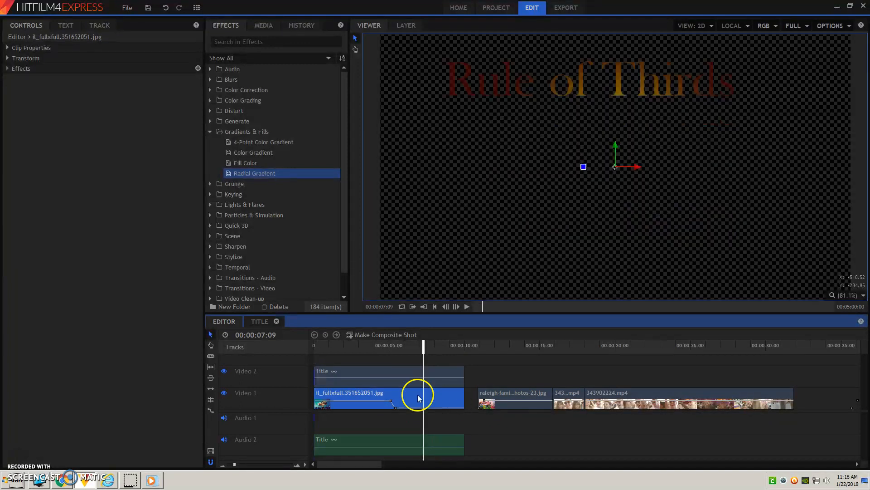
- Remove the opacity fade from the first image clip on Video 1, restoring full opacity over its whole length
left_click(394, 408)
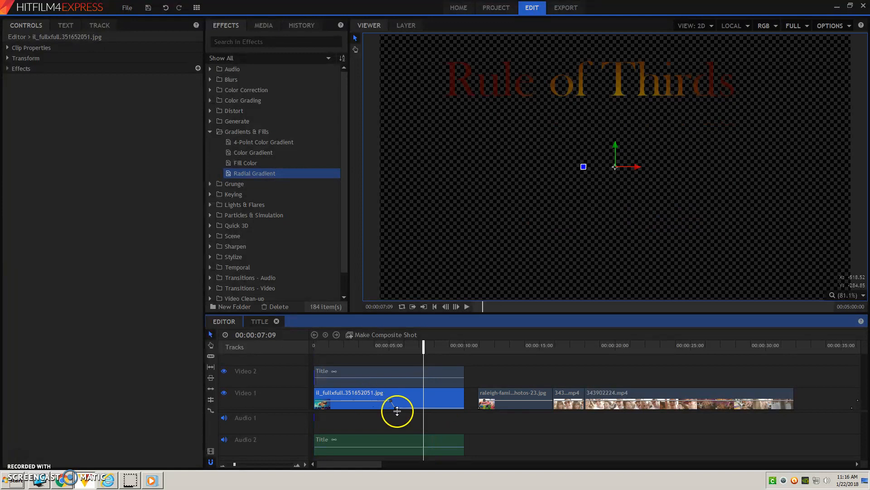
left_click_drag(396, 410, 400, 402)
left_click(355, 407)
left_click_drag(349, 400, 349, 397)
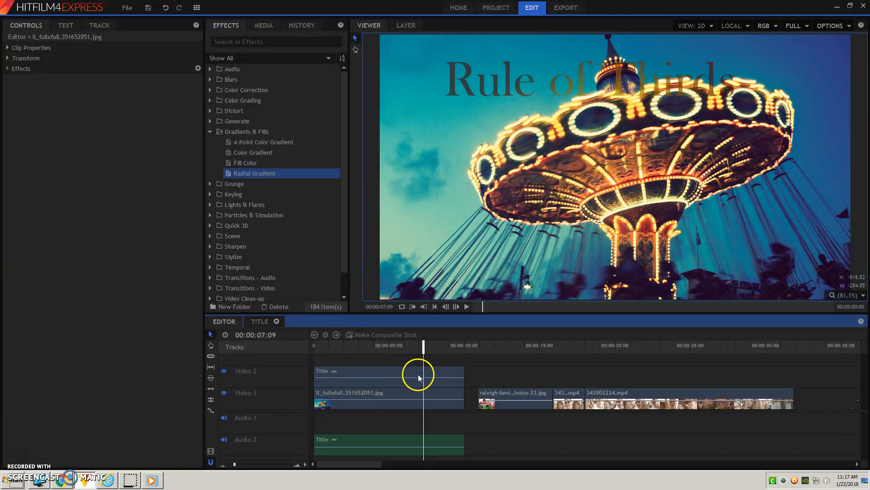
- Return the playhead to the start and shift the two video clips on Video 1 to about 18 and 22.5 seconds
left_click_drag(424, 346, 314, 347)
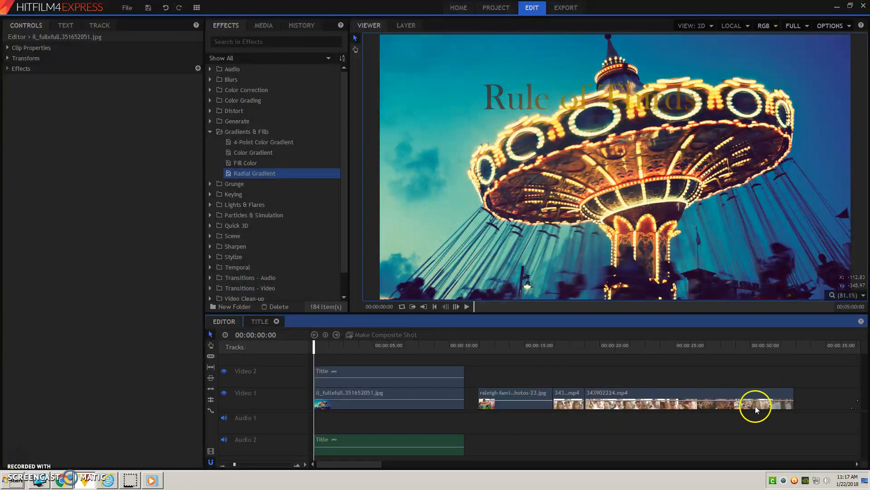
left_click_drag(608, 395, 675, 398)
left_click_drag(584, 394, 608, 395)
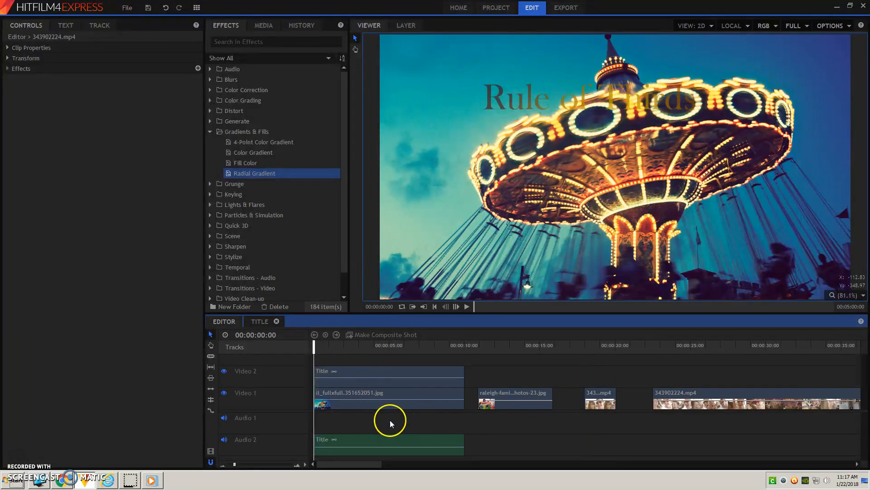
- Play the first seconds of the Editor timeline to review the title over the opening image
left_click(377, 439)
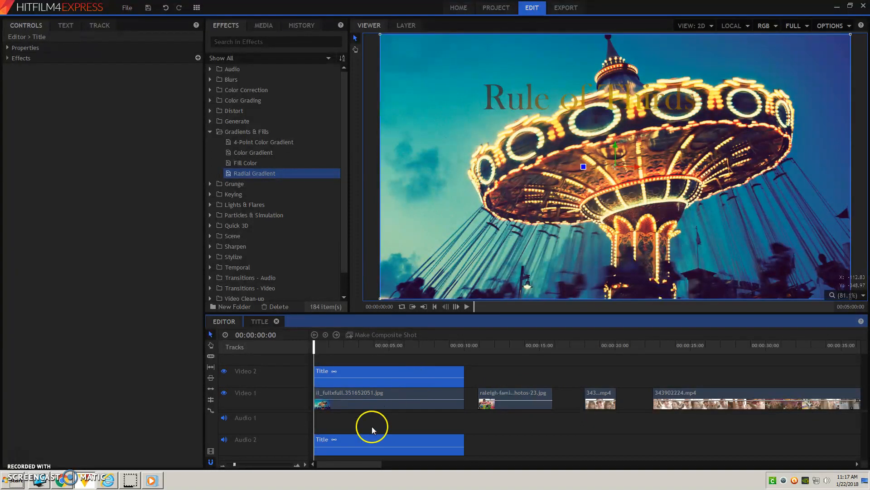
key("space")
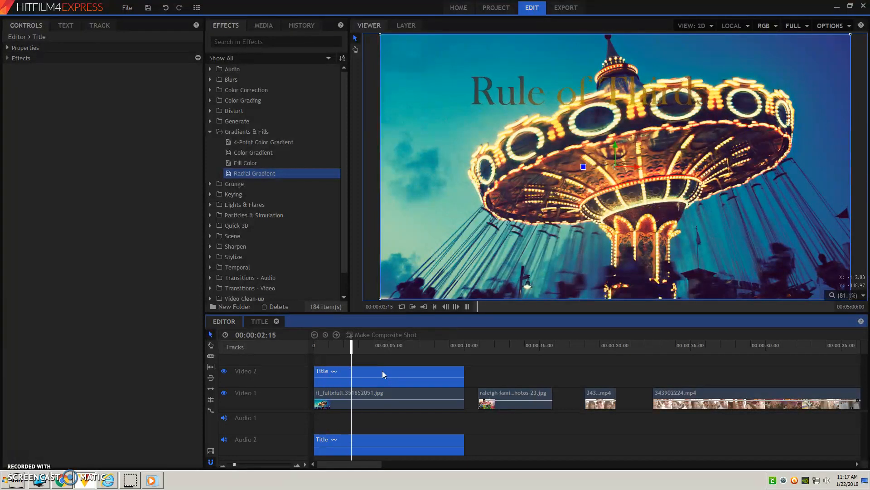
left_click(453, 387)
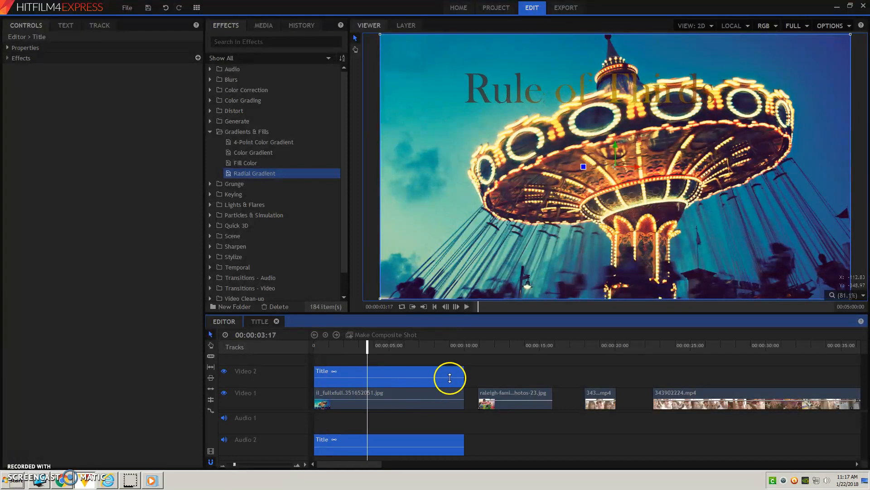
- Fade out both the Title clip and the first image clip with opacity keyframes from about 9 seconds to their ends at 10 seconds
left_click(448, 378, "ctrl")
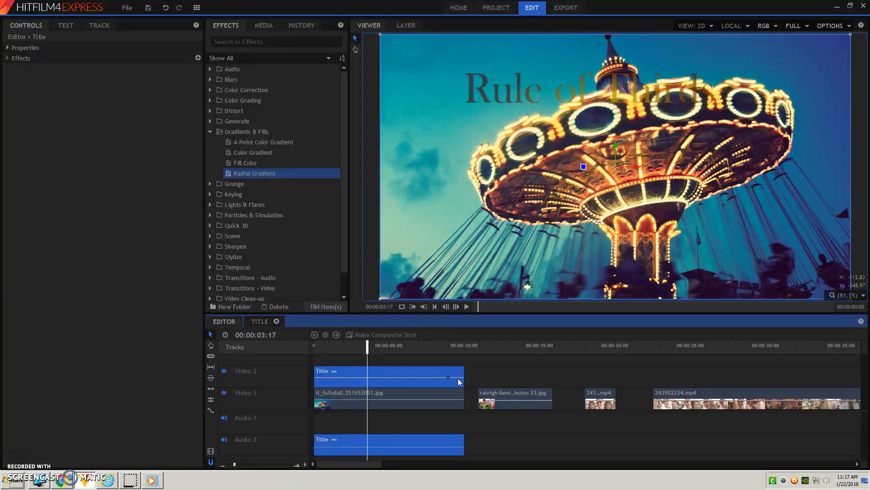
left_click_drag(463, 377, 466, 389)
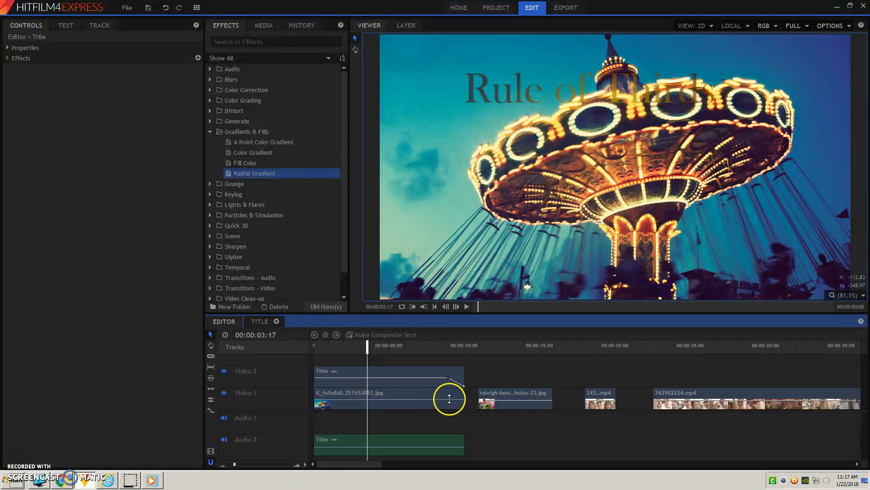
left_click_drag(449, 400, 448, 399)
left_click_drag(449, 400, 464, 409)
- Move the raleigh-family photo clip against the end of the first image at 10 seconds and play across the transition
left_click_drag(532, 404, 485, 397)
left_click(434, 357)
key("space")
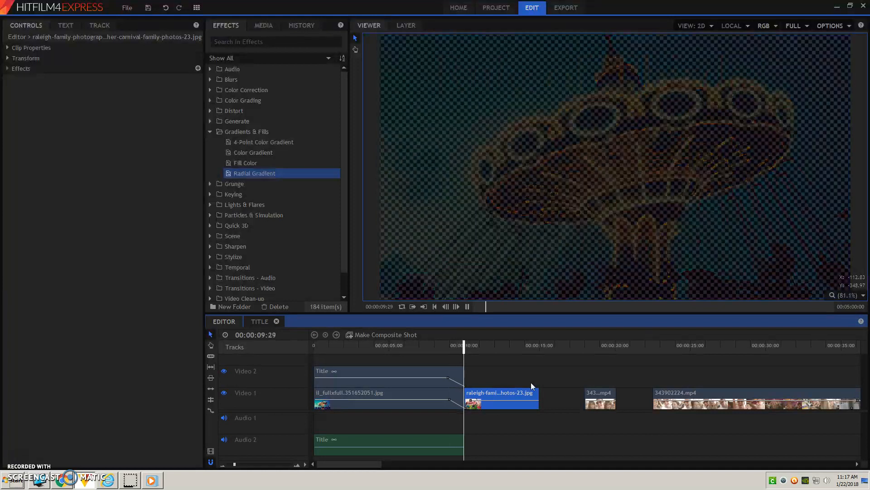
key("space")
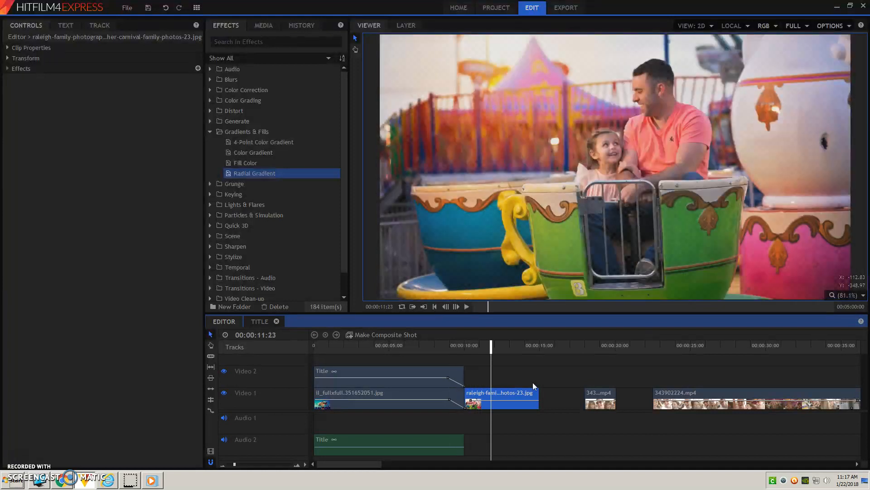
- Close the remaining gaps on Video 1 by placing the short video clip and 343902224.mp4 directly after the raleigh-family photo
left_click_drag(606, 394, 560, 394)
left_click_drag(656, 392, 424, 448)
left_click_drag(322, 423, 482, 414)
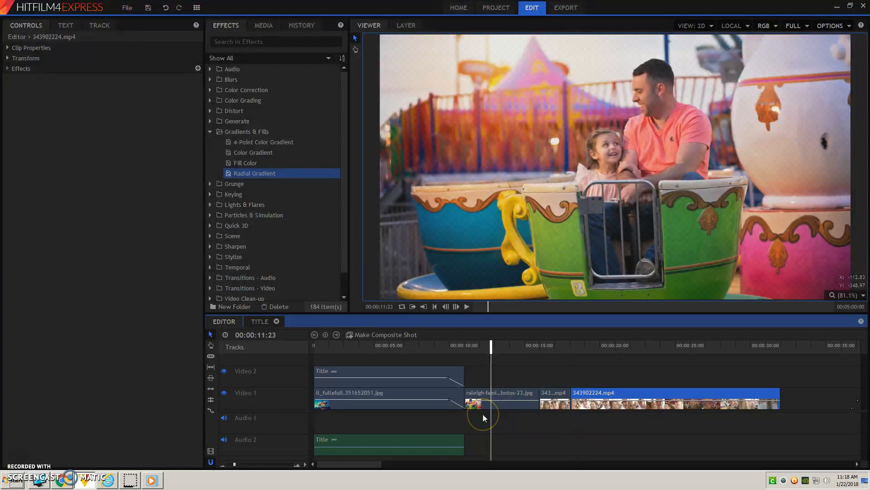